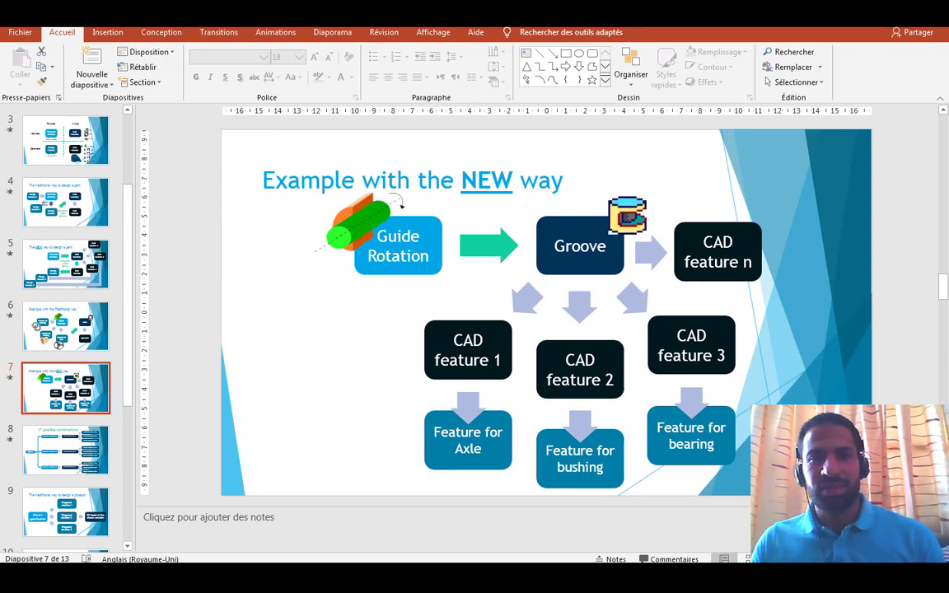
Drill Hole.3 through the OLD part's cylinder from its front face
key("alt+Tab")
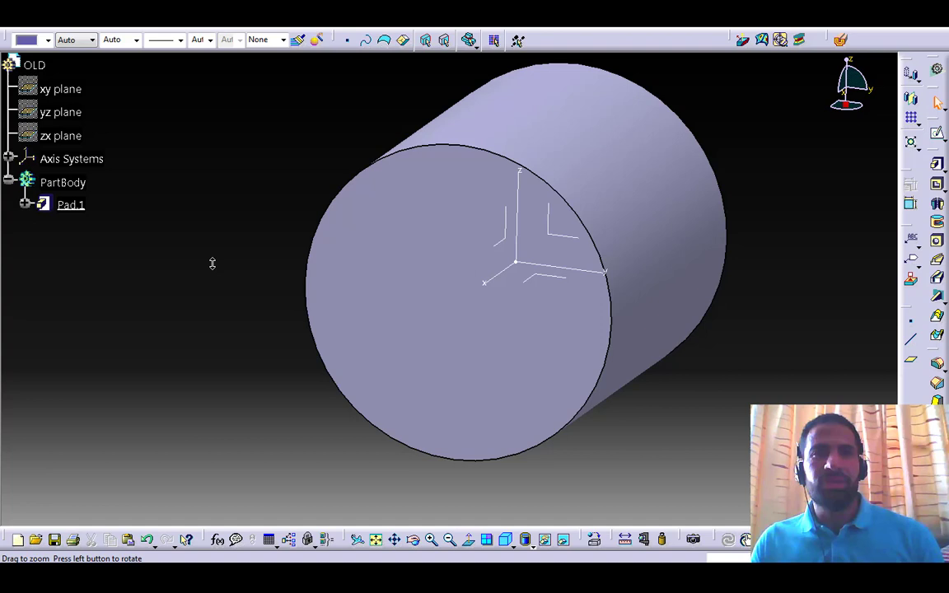
middle_click_drag(211, 263, 269, 273)
mouse_move(367, 275)
middle_mouse_down()
mouse_move(367, 263)
mouse_move(368, 273)
middle_mouse_up()
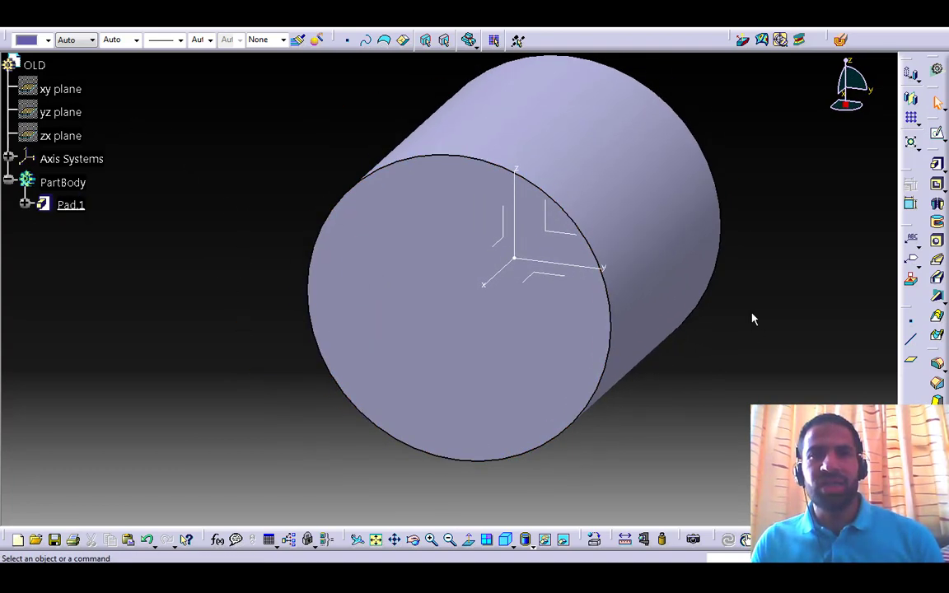
left_click(937, 241)
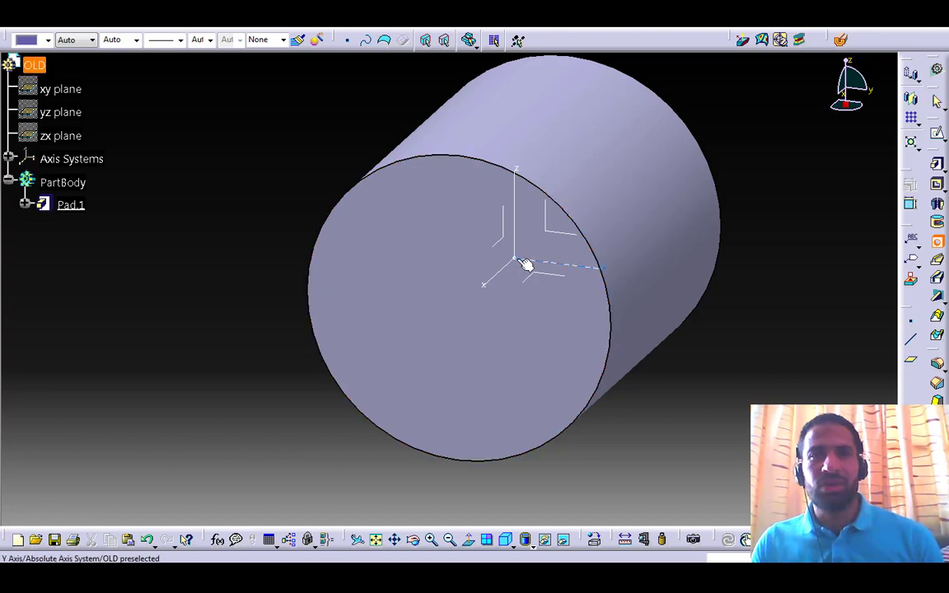
left_click(461, 346)
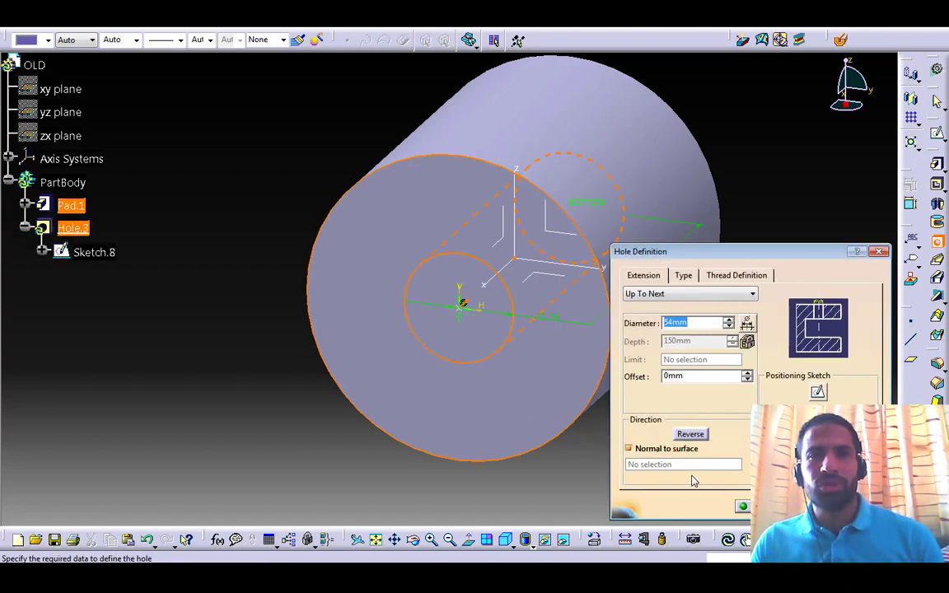
left_click(746, 506)
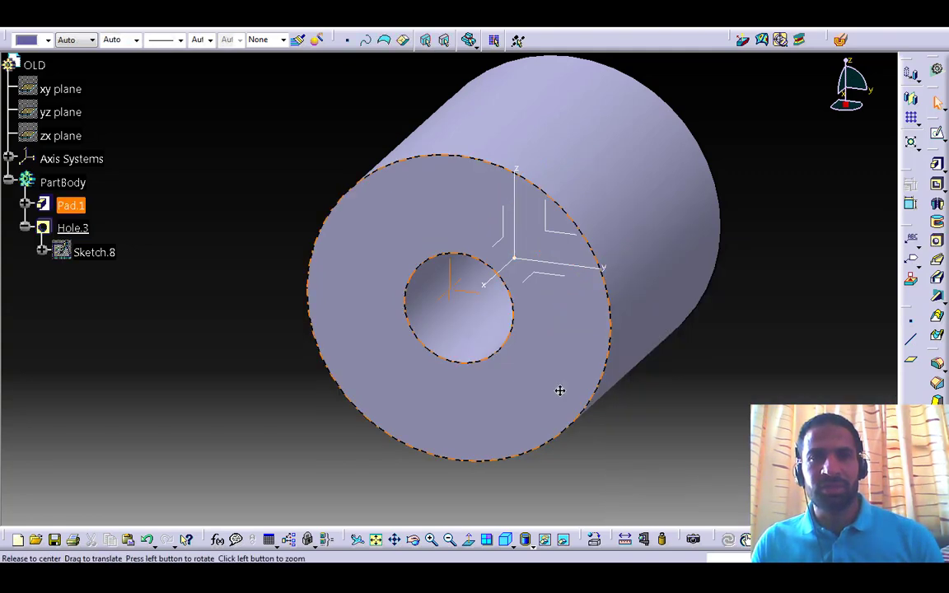
middle_click_drag(559, 390, 335, 93)
Switch to the 'New way to CAD' part showing its plain Pad.1 cylinder
left_click(284, 17)
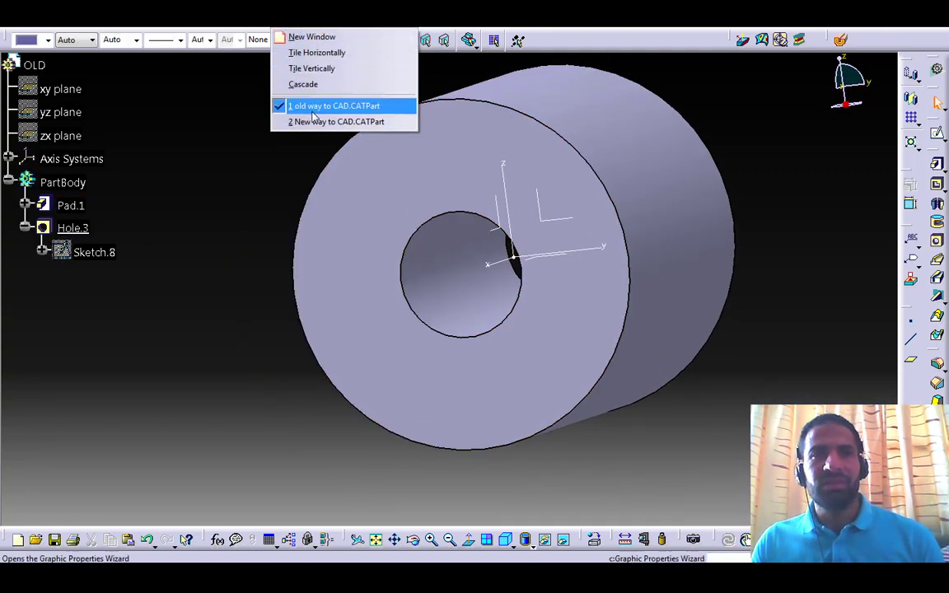
left_click(312, 122)
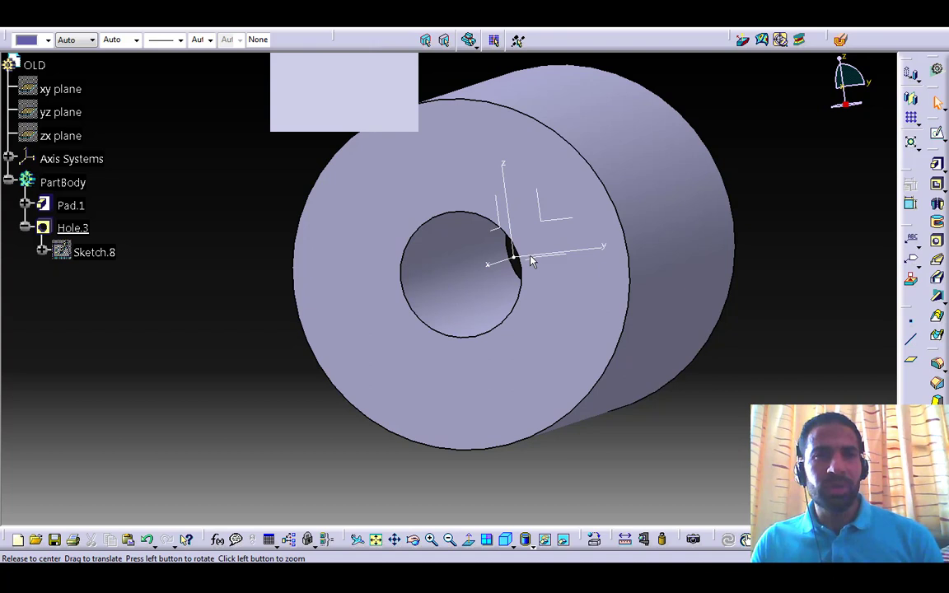
middle_click_drag(529, 258, 558, 274)
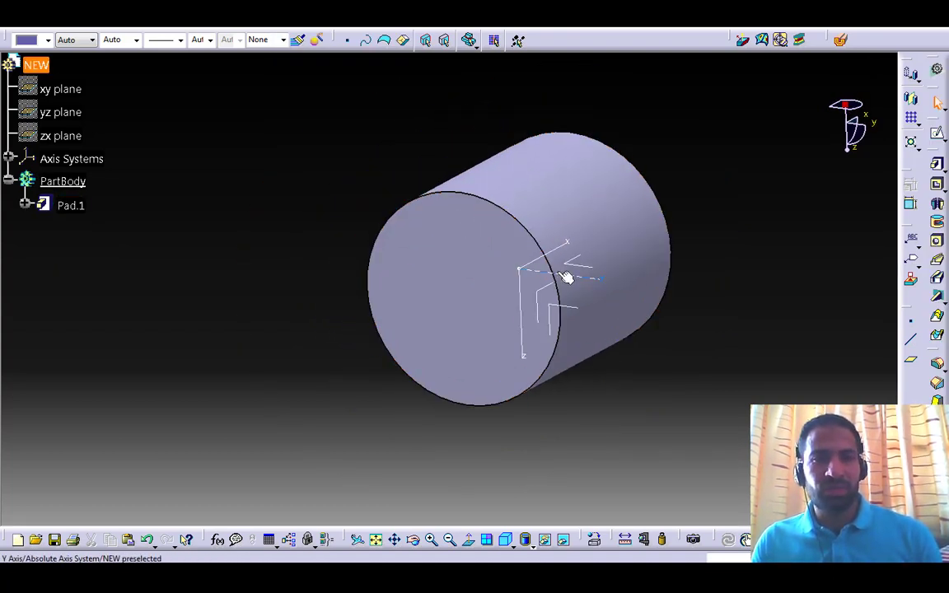
Launch Groove.1 on the NEW Pad.1 cylinder, definition open at 10deg with no profile yet
left_click(500, 303)
mouse_move(501, 303)
middle_mouse_down()
mouse_move(487, 309)
mouse_move(502, 290)
middle_mouse_up()
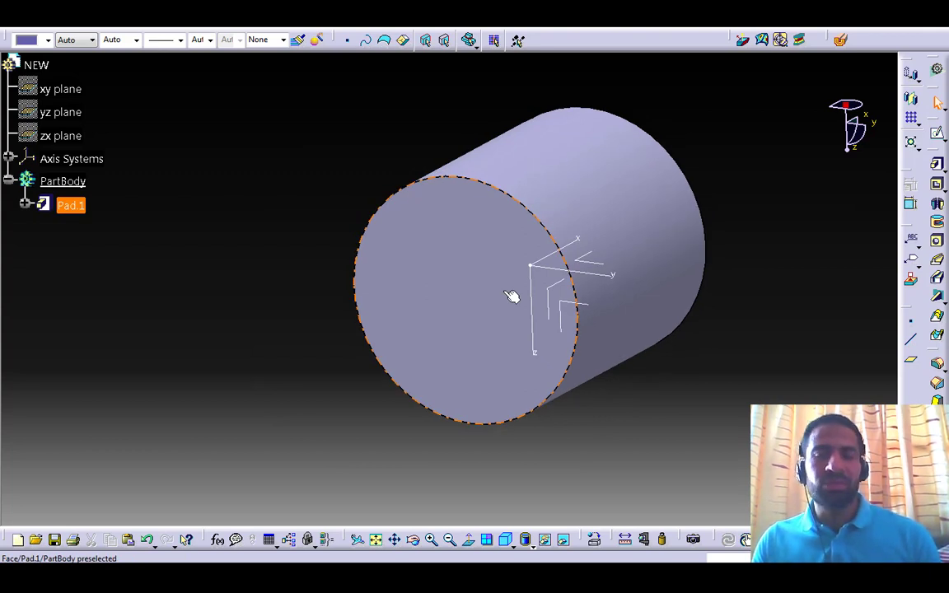
middle_click_drag(512, 297, 550, 281)
left_click(763, 345)
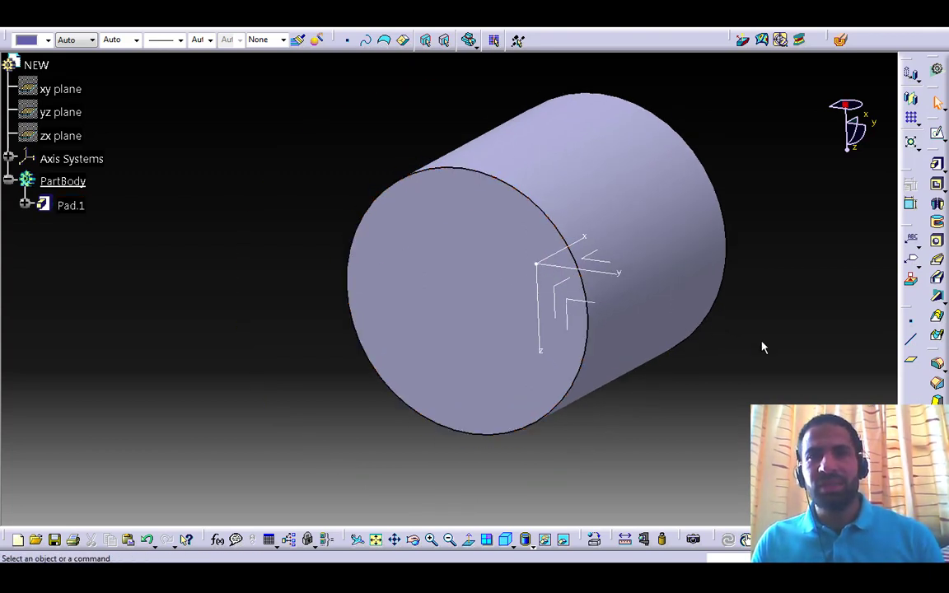
left_click(935, 223)
middle_click_drag(615, 364, 548, 342)
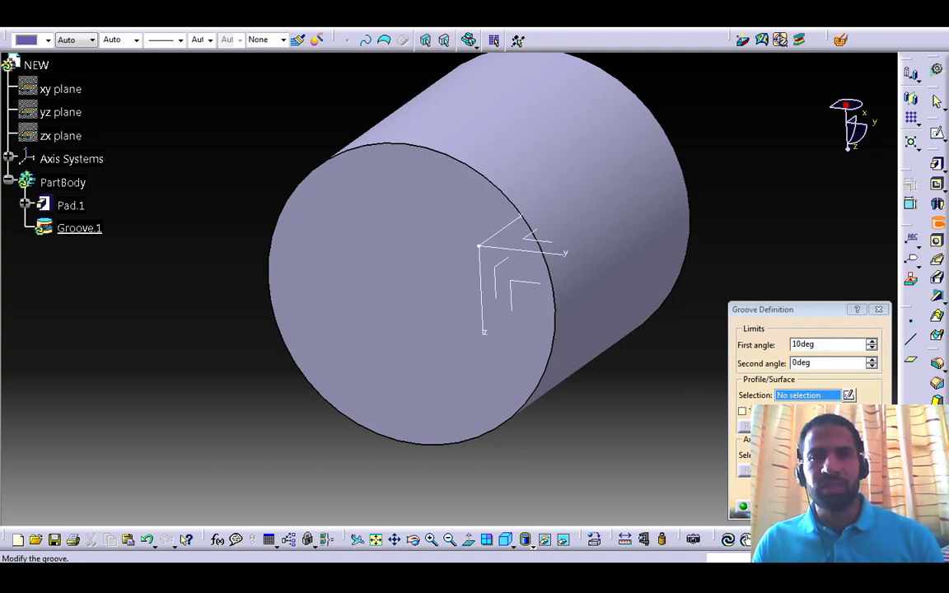
Sketch a vertical line profile on the ZX plane and revolve it around the cylinder's axis
left_click(799, 455)
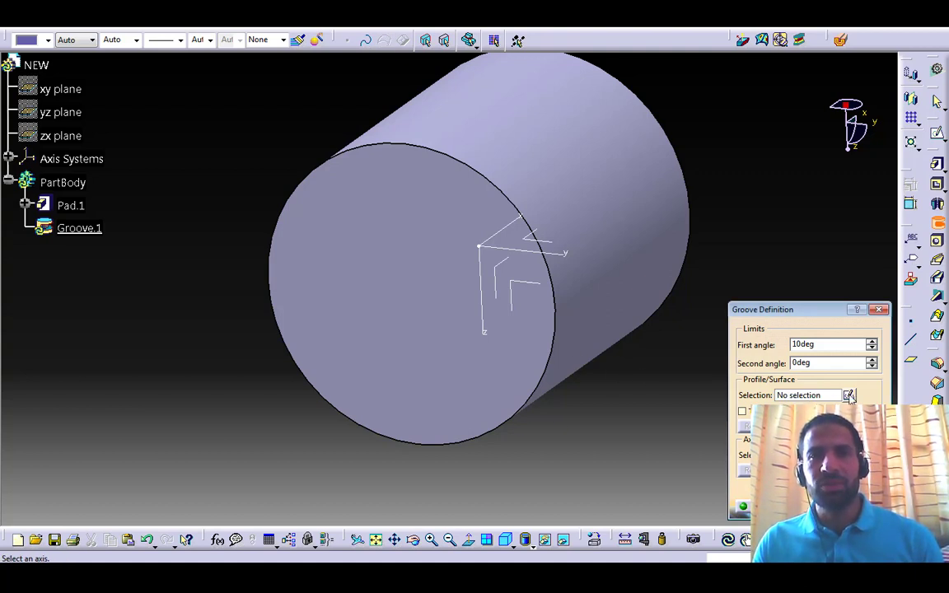
left_click(508, 272)
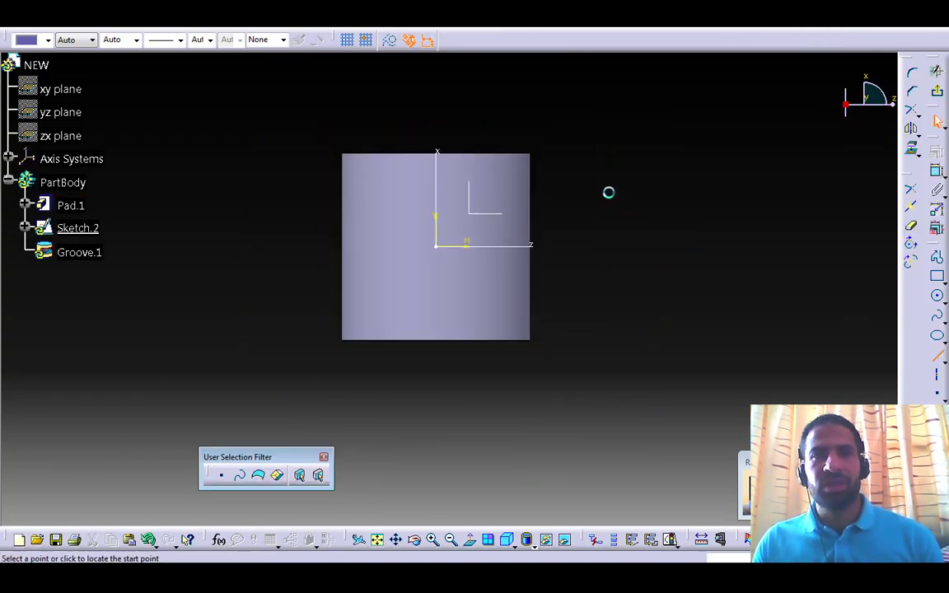
left_click(484, 141)
left_click(494, 365)
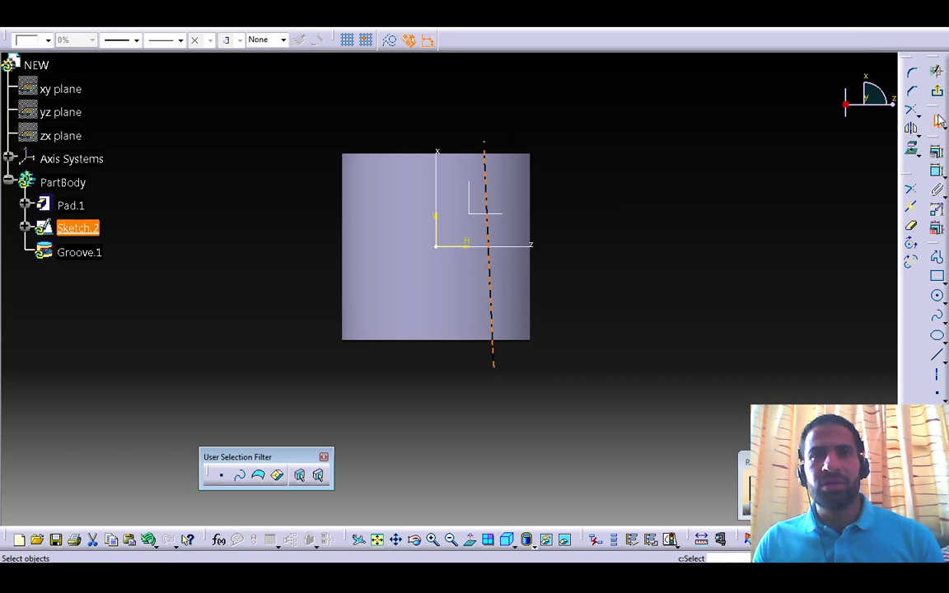
left_click(937, 91)
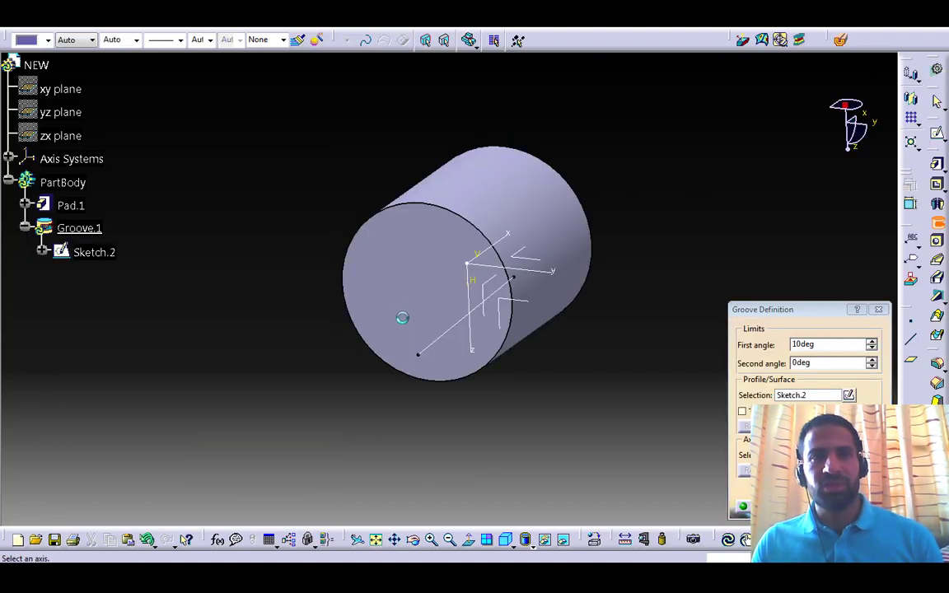
middle_click_drag(498, 319, 499, 281)
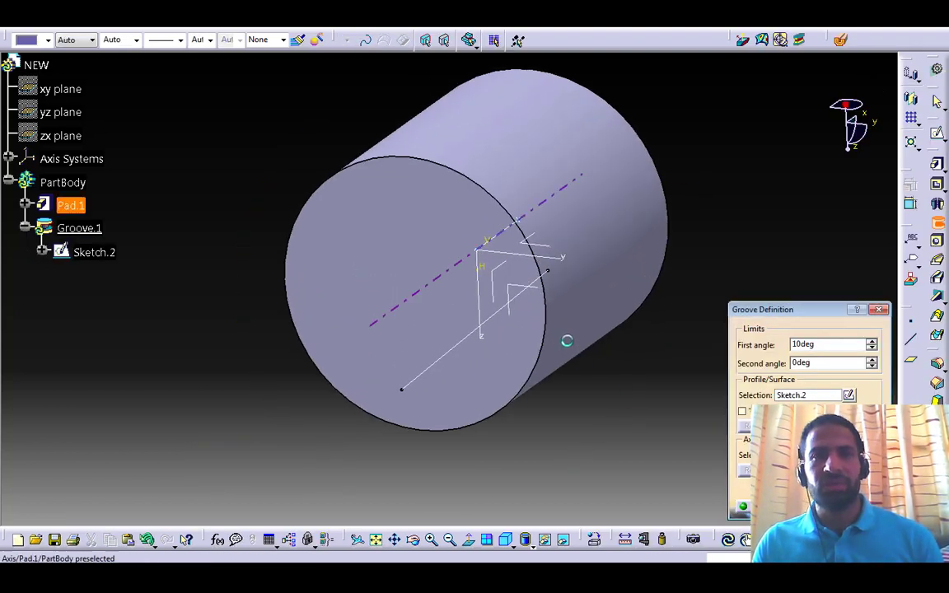
left_click(510, 232)
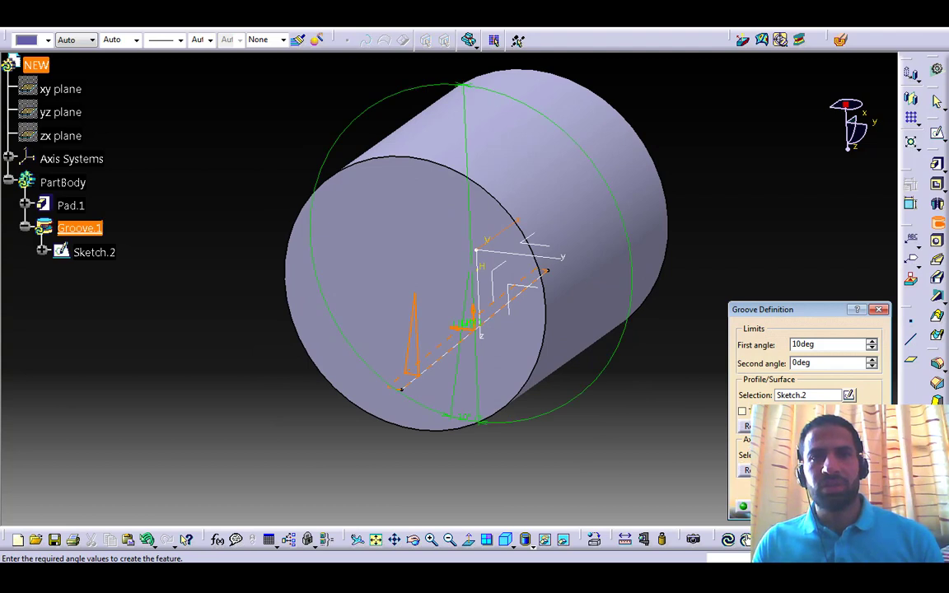
left_click(812, 506)
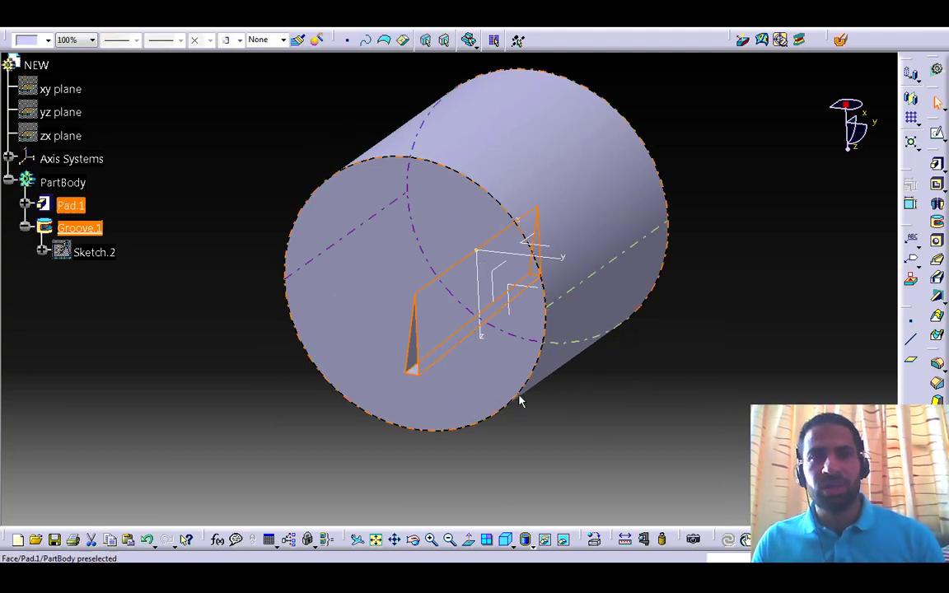
Change Groove.1's first angle to 360deg so it bores a hollow tube
double_click(75, 227)
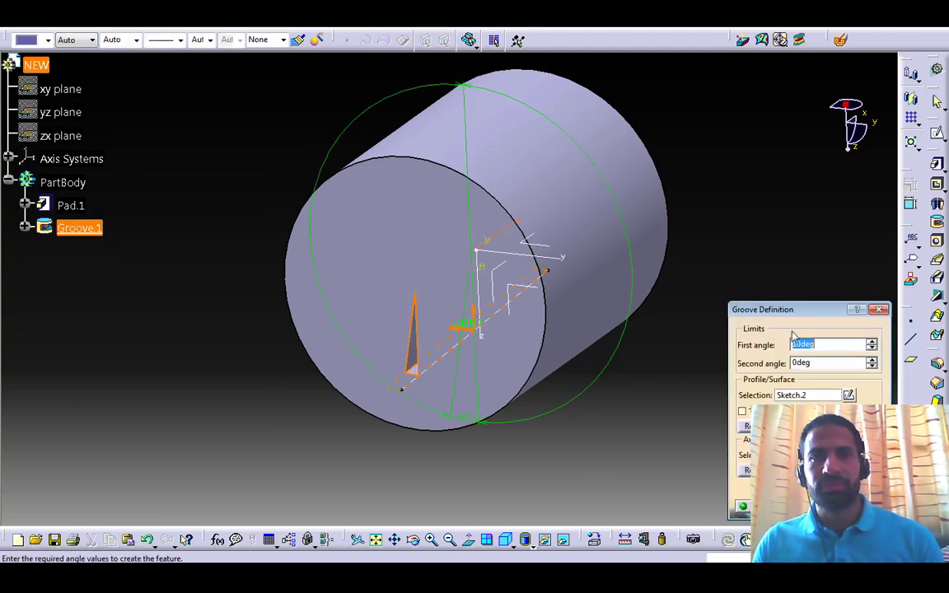
type("360")
key("Return")
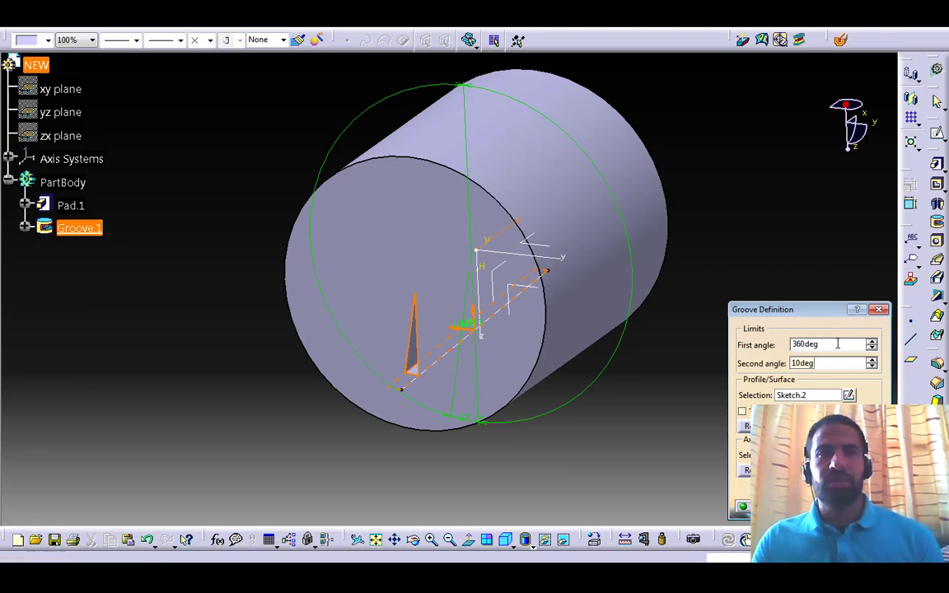
middle_click_drag(688, 364, 185, 256)
left_click(82, 230)
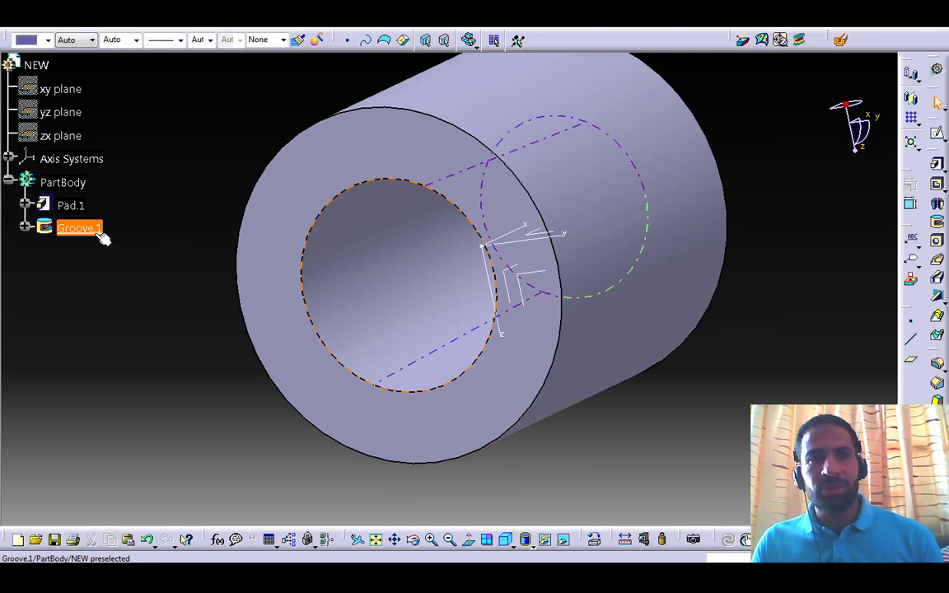
left_click(25, 229)
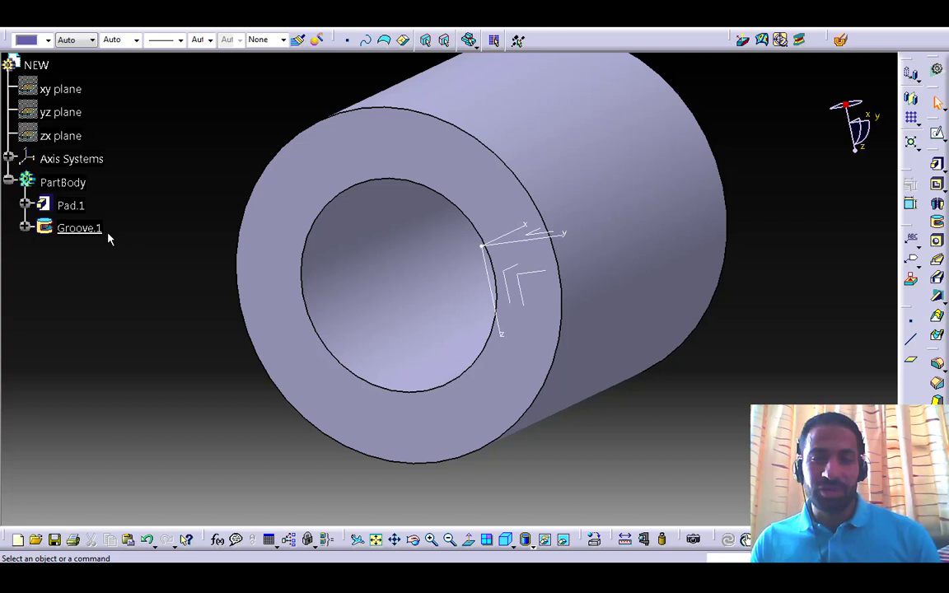
In Sketch.2, make the profile line vertical, then tilt it by moving its lower end
left_click(26, 228)
double_click(86, 253)
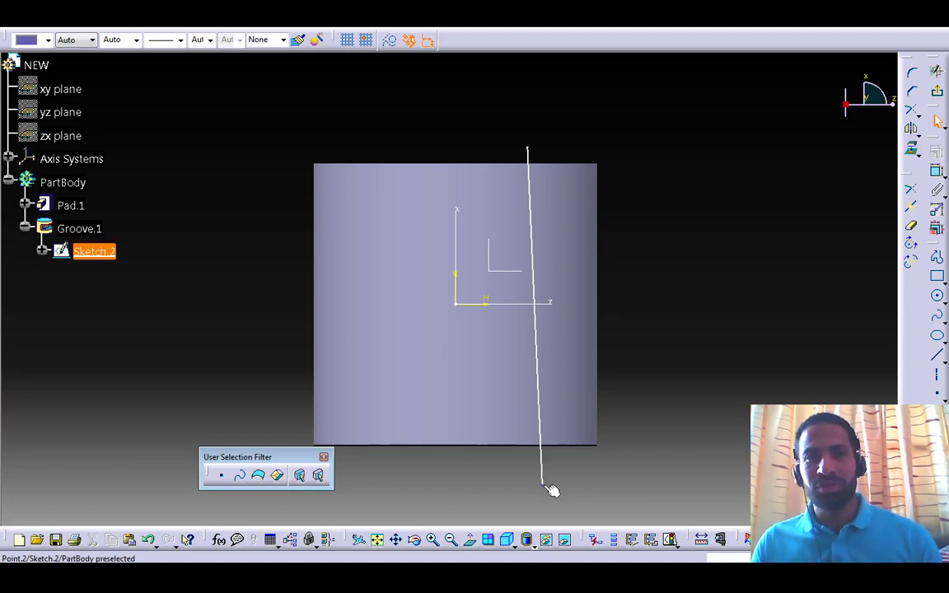
mouse_move(540, 487)
left_mouse_down()
mouse_move(517, 490)
mouse_move(563, 471)
left_mouse_up()
middle_click_drag(612, 434, 646, 386)
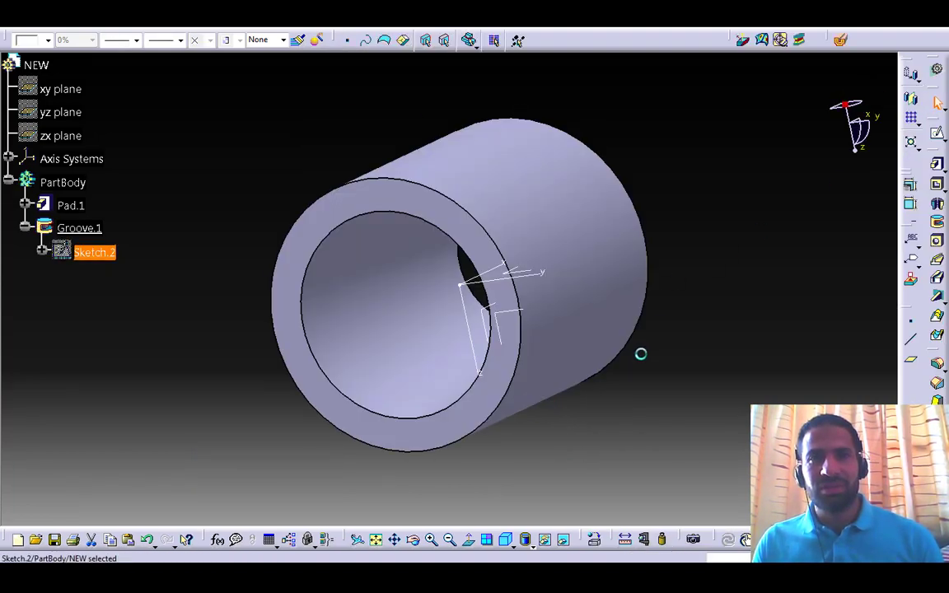
mouse_move(443, 348)
middle_mouse_down()
mouse_move(591, 238)
mouse_move(364, 329)
mouse_move(201, 375)
mouse_move(555, 319)
mouse_move(398, 351)
mouse_move(398, 339)
middle_mouse_up()
Shift the profile line down and add two connected lines sloping upward from its end
left_click(93, 253)
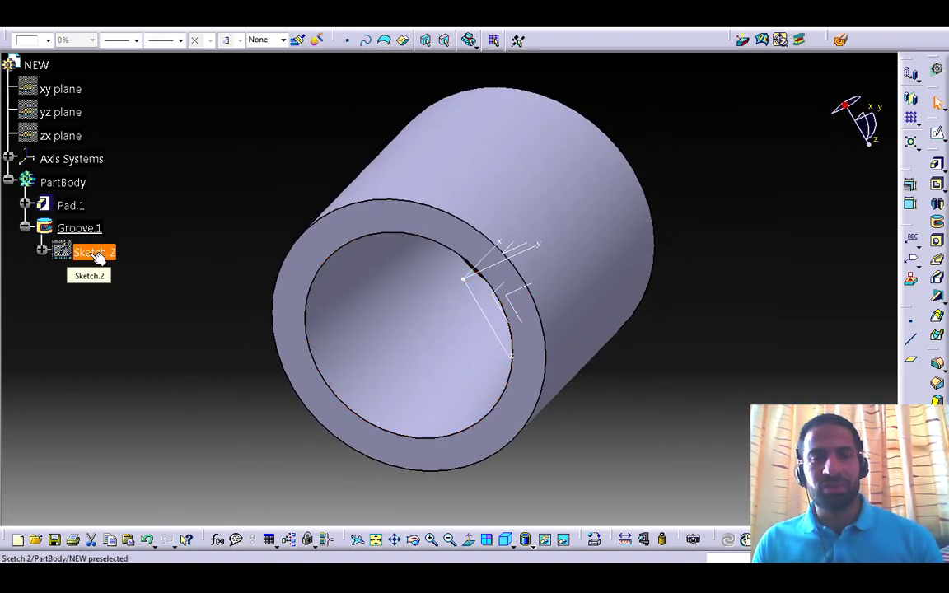
double_click(89, 253)
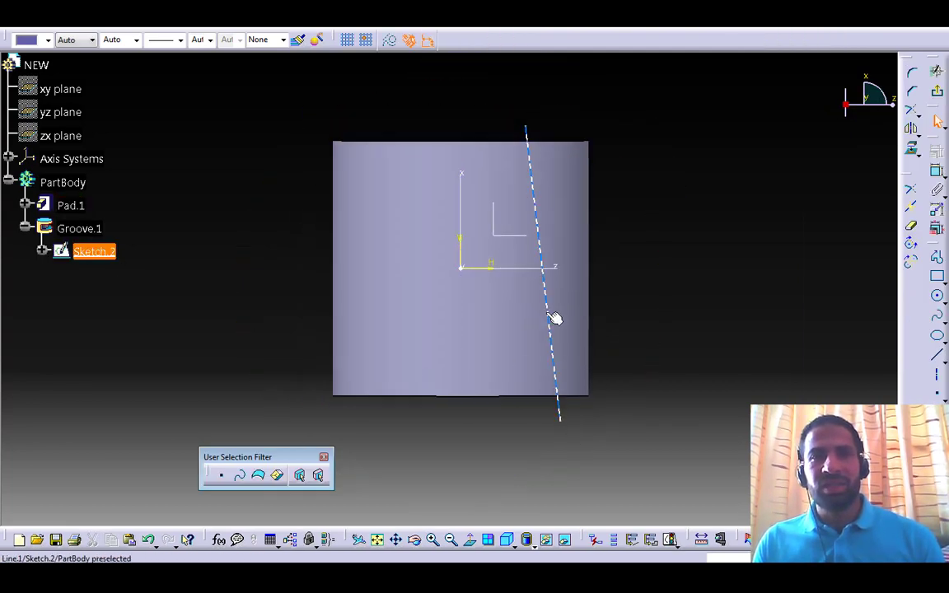
left_click_drag(555, 318, 541, 371)
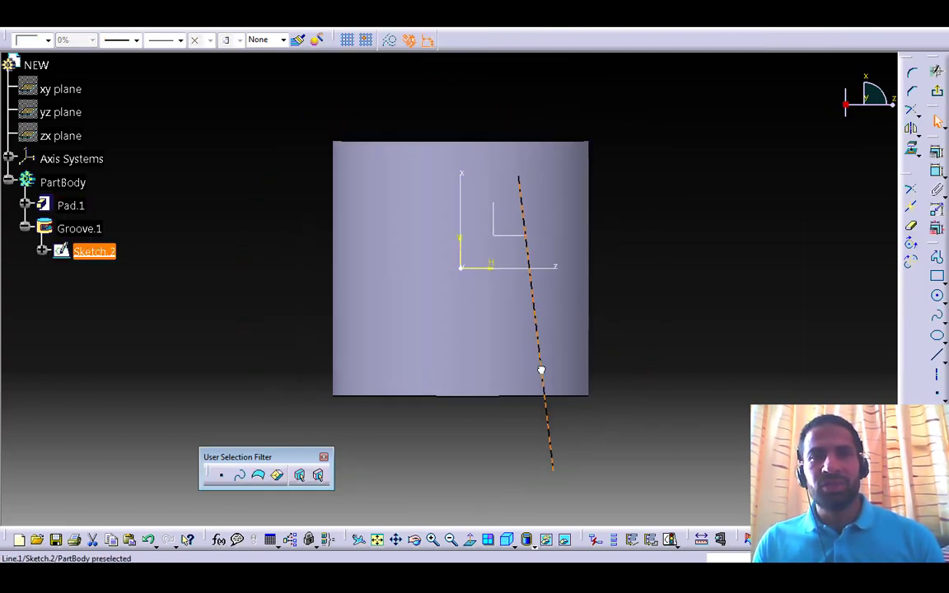
left_click(937, 357)
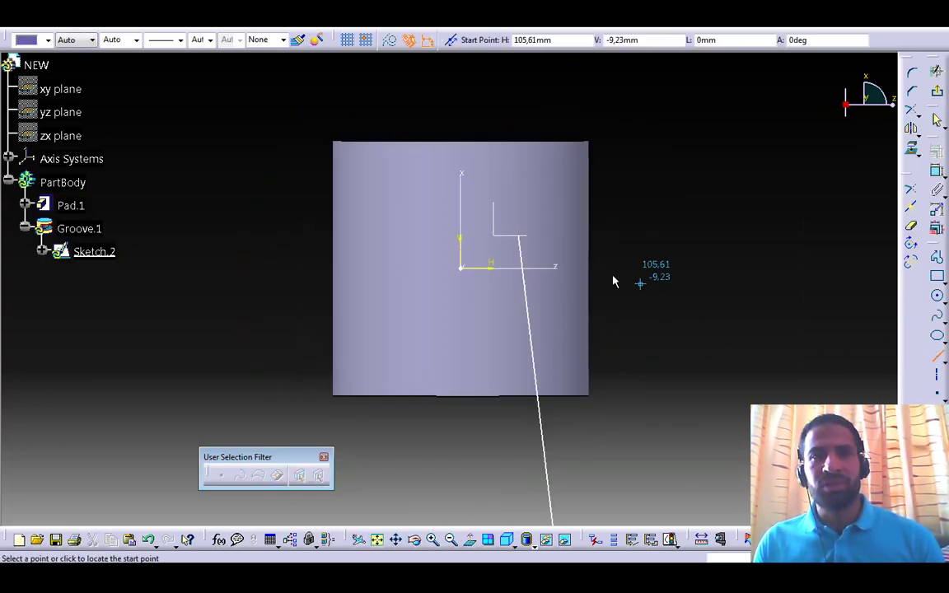
left_click(522, 235)
left_click(587, 127)
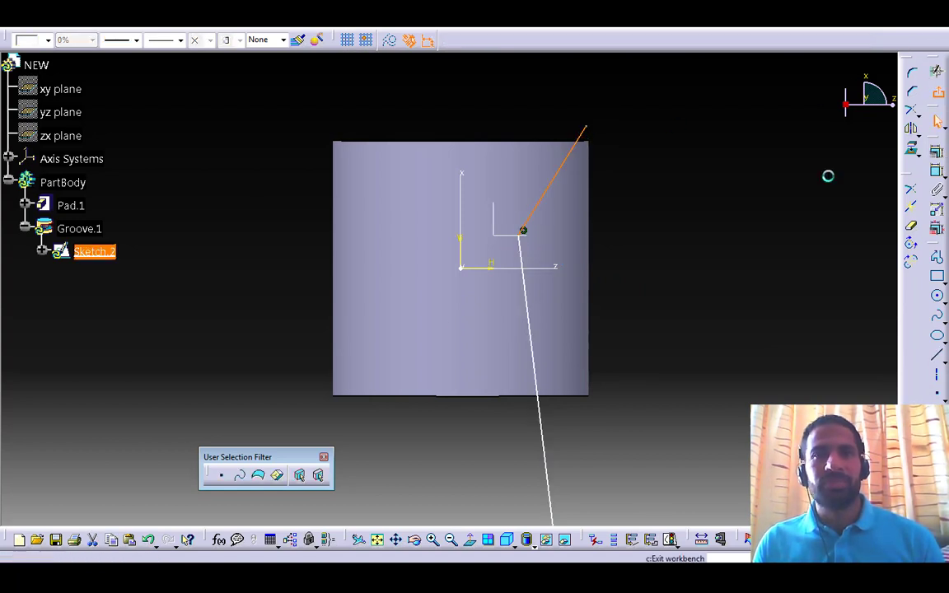
mouse_move(434, 290)
middle_mouse_down()
mouse_move(524, 191)
mouse_move(548, 137)
mouse_move(47, 341)
mouse_move(314, 227)
mouse_move(218, 388)
mouse_move(392, 350)
mouse_move(669, 314)
middle_mouse_up()
mouse_move(423, 303)
middle_mouse_down()
mouse_move(554, 280)
mouse_move(386, 374)
mouse_move(487, 366)
mouse_move(116, 271)
middle_mouse_up()
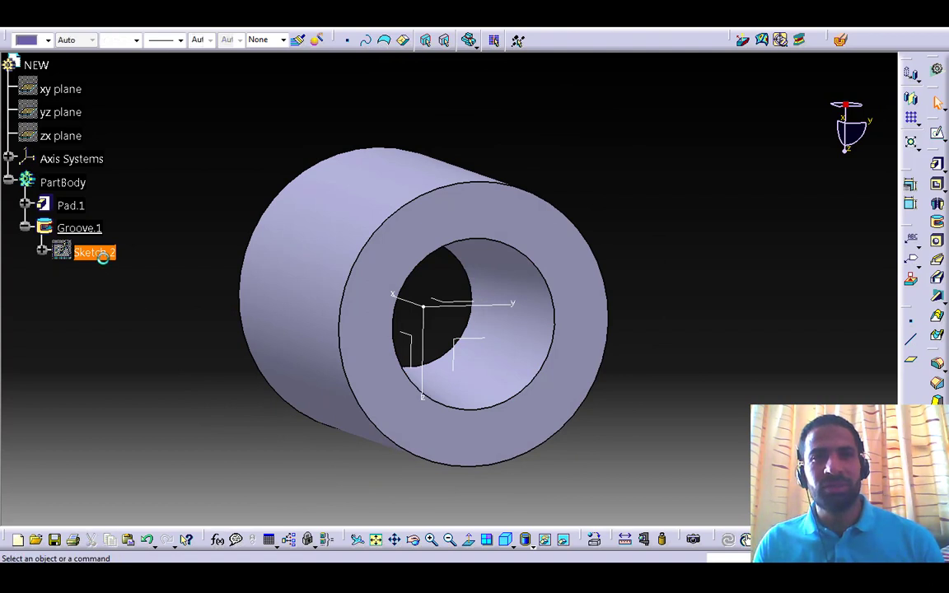
Delete the old profile lines and draw a new vertical line from below the part to near the top
double_click(99, 253)
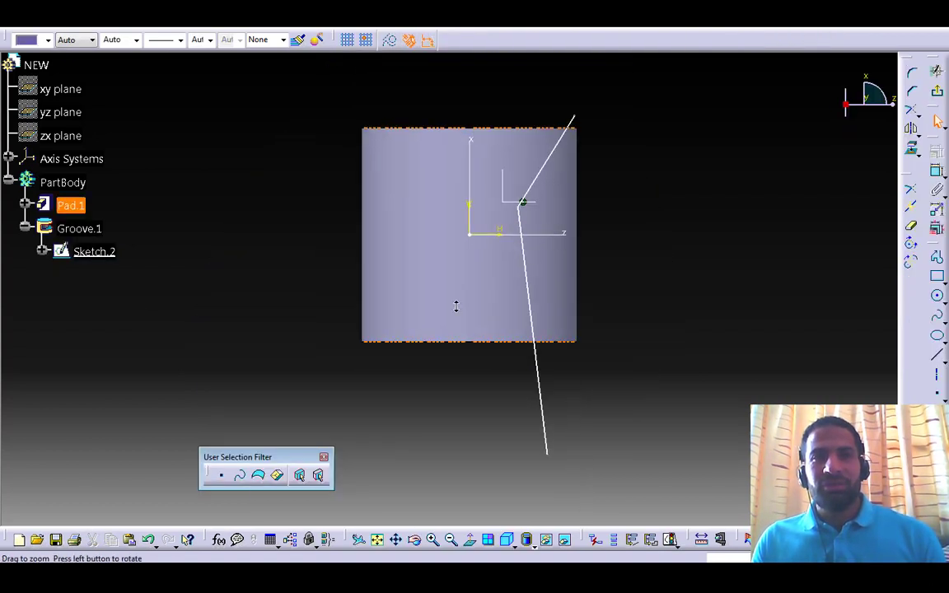
left_click_drag(619, 131, 497, 506)
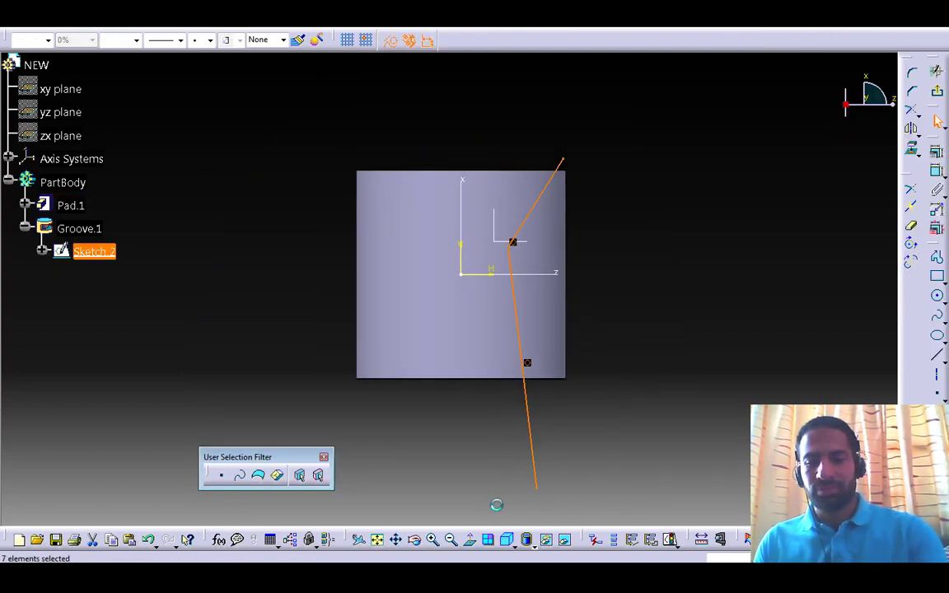
mouse_move(577, 498)
left_mouse_down()
mouse_move(565, 500)
mouse_move(489, 219)
mouse_move(498, 150)
left_mouse_up()
key("Delete")
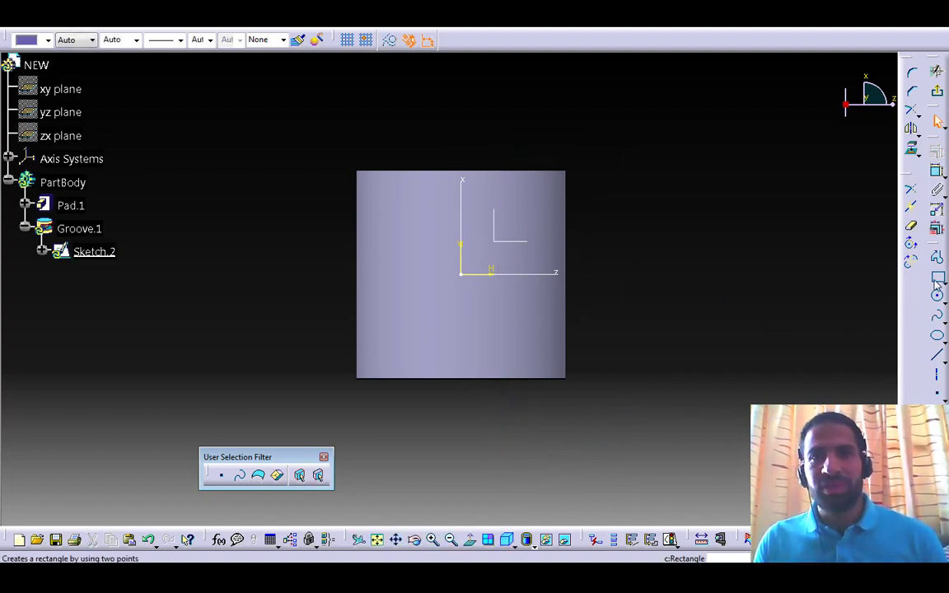
left_click(549, 387)
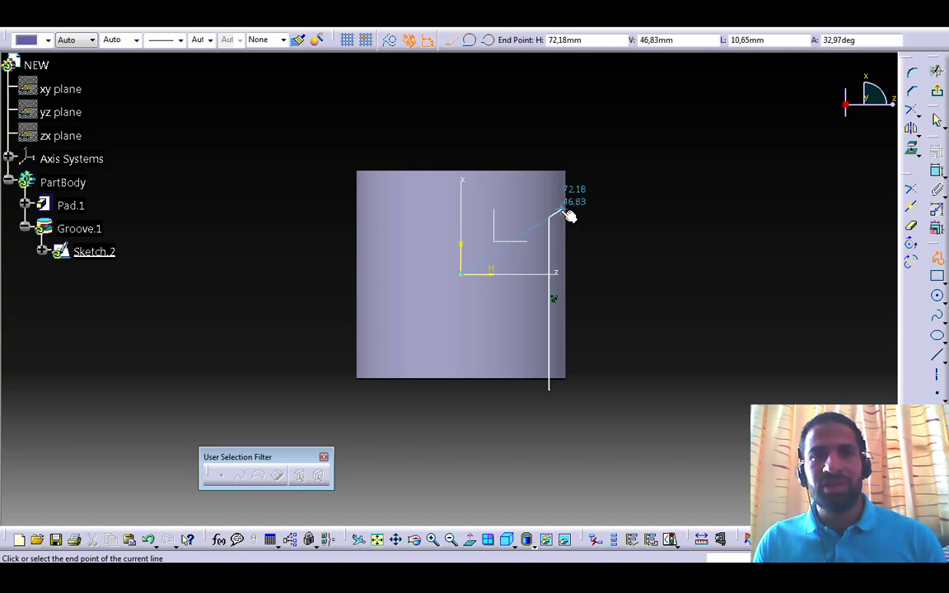
left_click(561, 160)
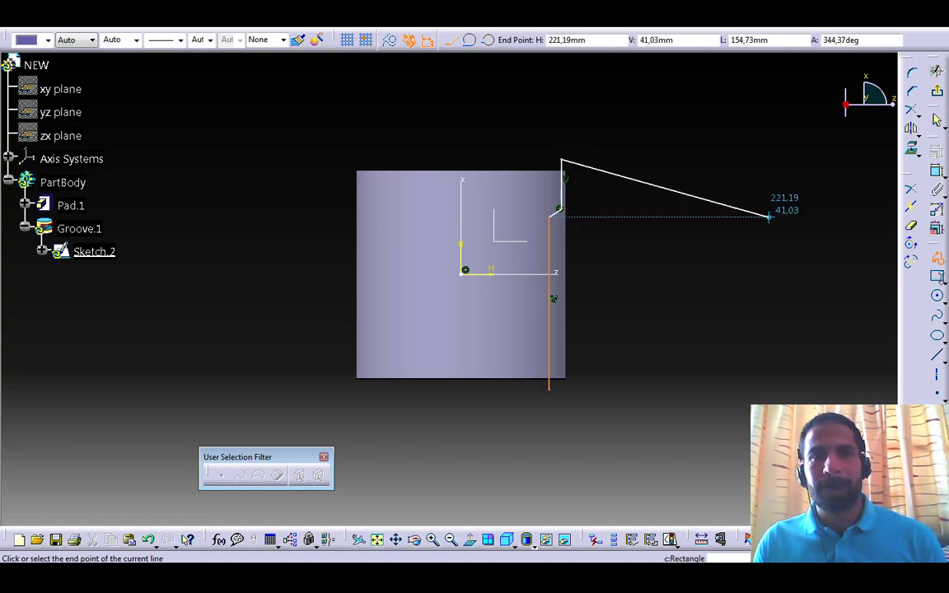
key("Escape")
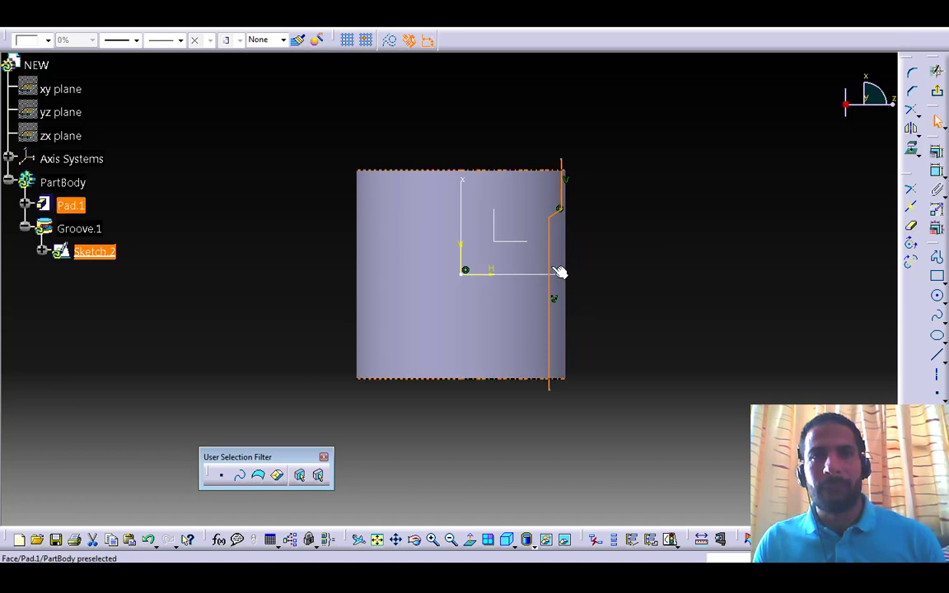
Nudge the new profile slightly left and constrain its top line to Horizontal
left_click_drag(561, 271, 538, 266)
left_click(594, 227)
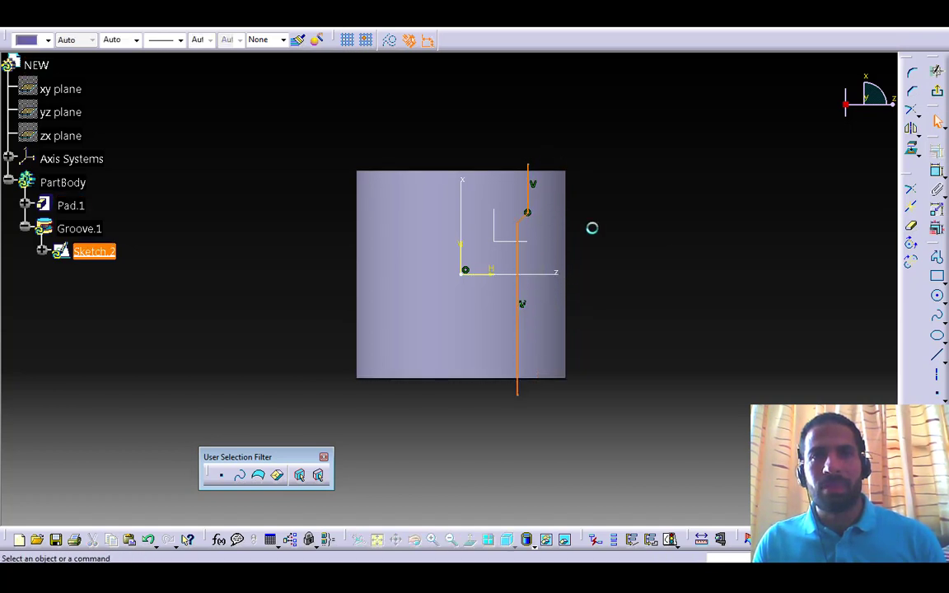
right_click(522, 219)
mouse_move(577, 421)
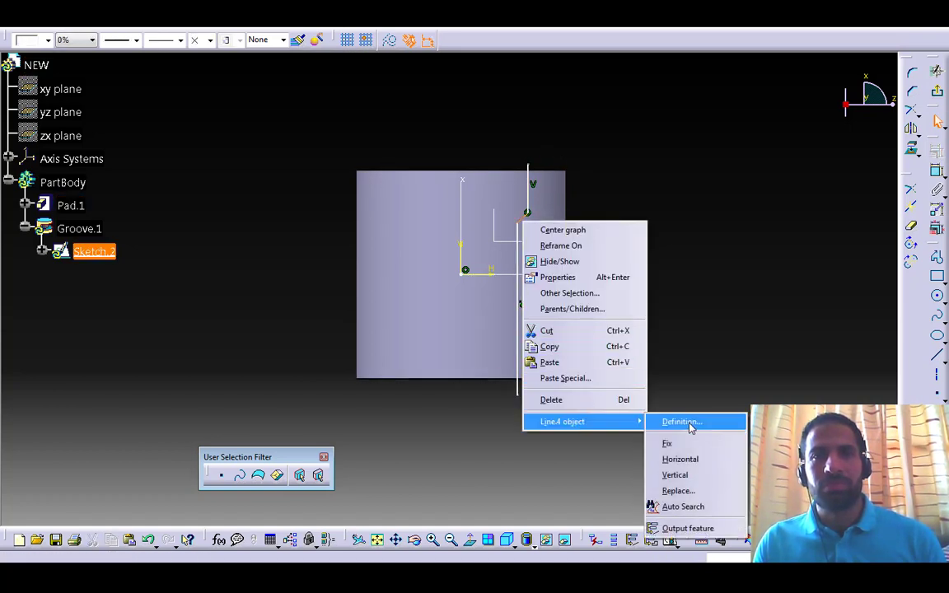
left_click(700, 462)
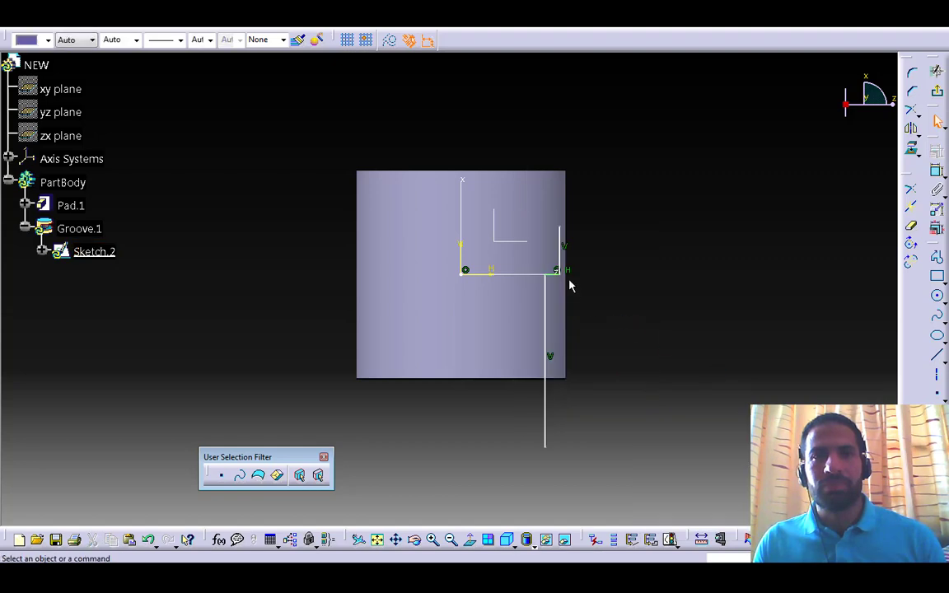
left_click(939, 92)
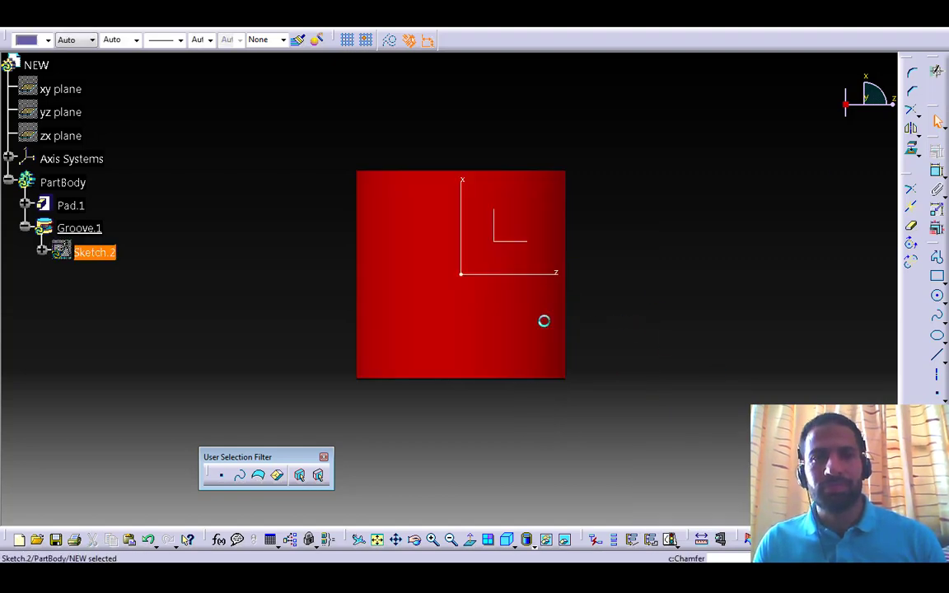
mouse_move(536, 245)
middle_mouse_down()
mouse_move(587, 313)
mouse_move(590, 278)
mouse_move(530, 301)
mouse_move(462, 288)
middle_mouse_up()
Raise the top horizontal step and shorten the long vertical line from below
double_click(95, 252)
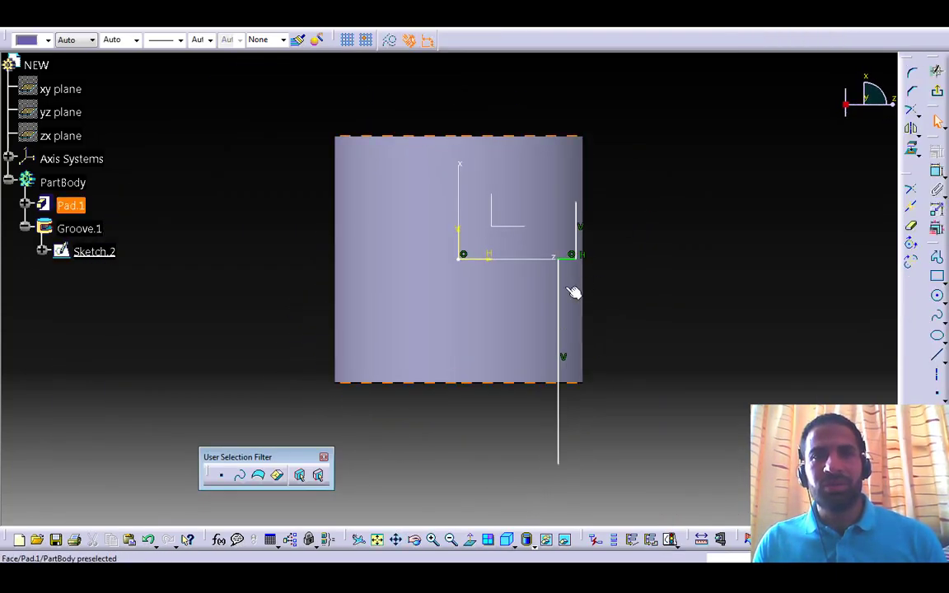
mouse_move(663, 197)
left_mouse_down()
mouse_move(555, 319)
mouse_move(544, 260)
mouse_move(532, 267)
left_mouse_up()
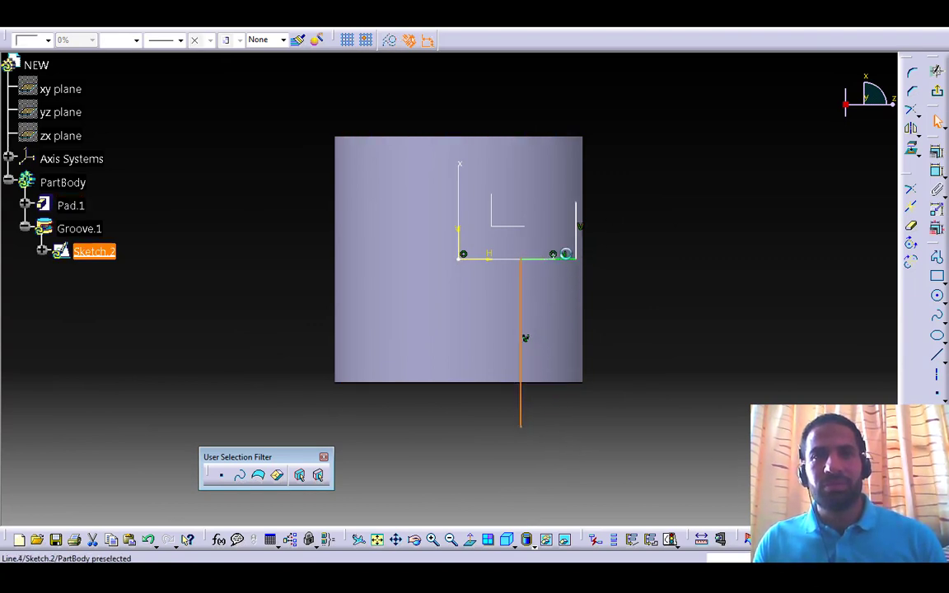
left_click(560, 223)
left_click_drag(665, 170, 520, 276)
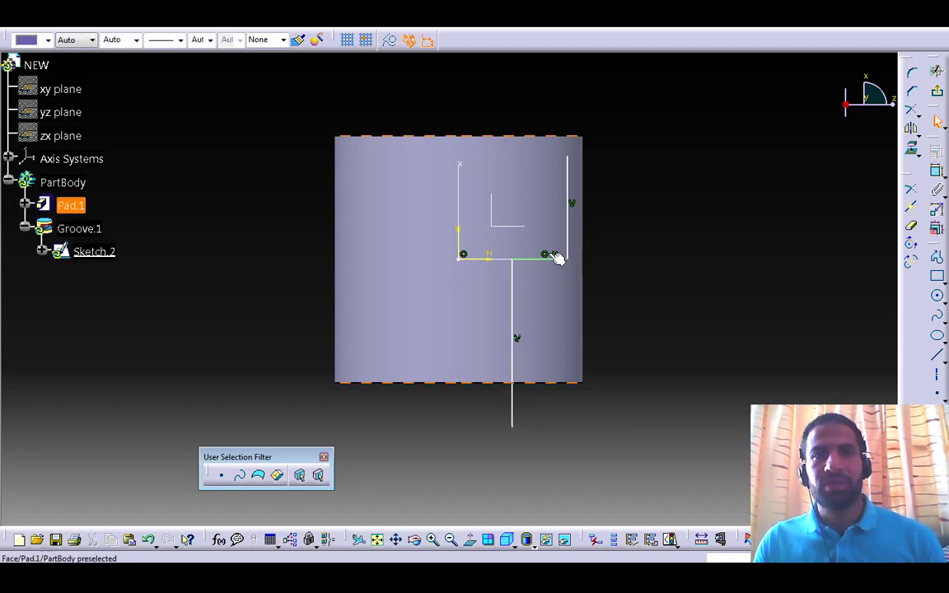
left_click(546, 253)
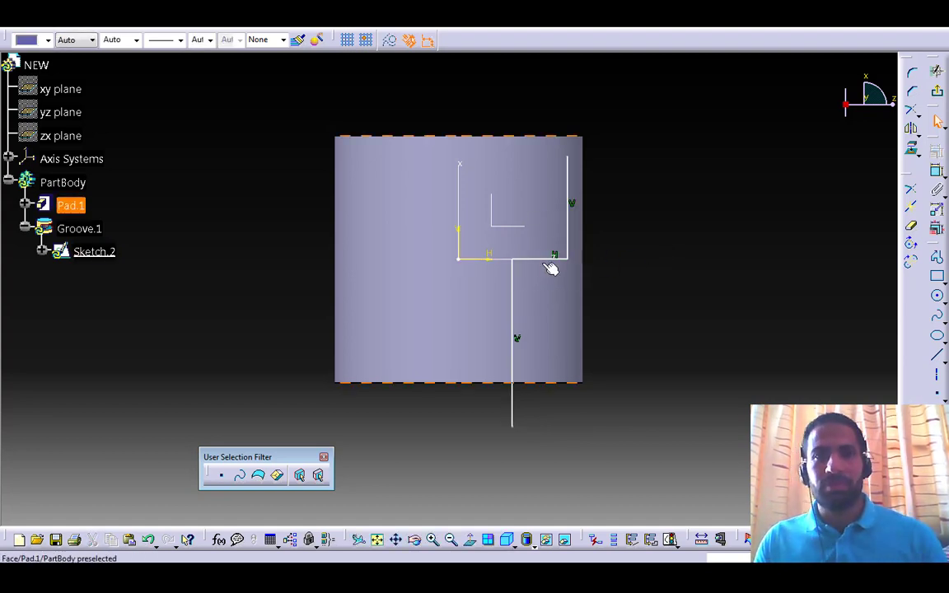
left_click_drag(546, 256, 539, 194)
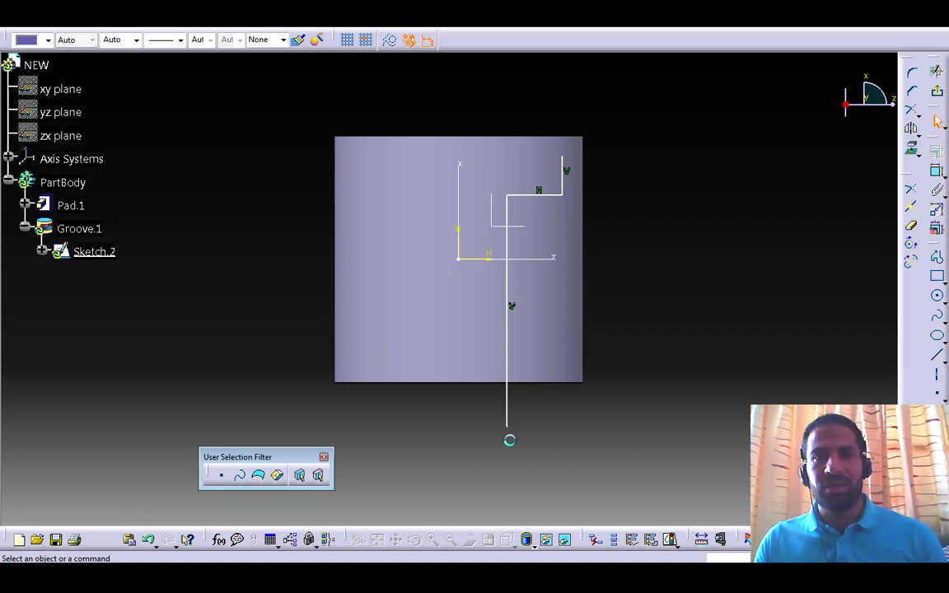
left_click_drag(509, 393, 506, 338)
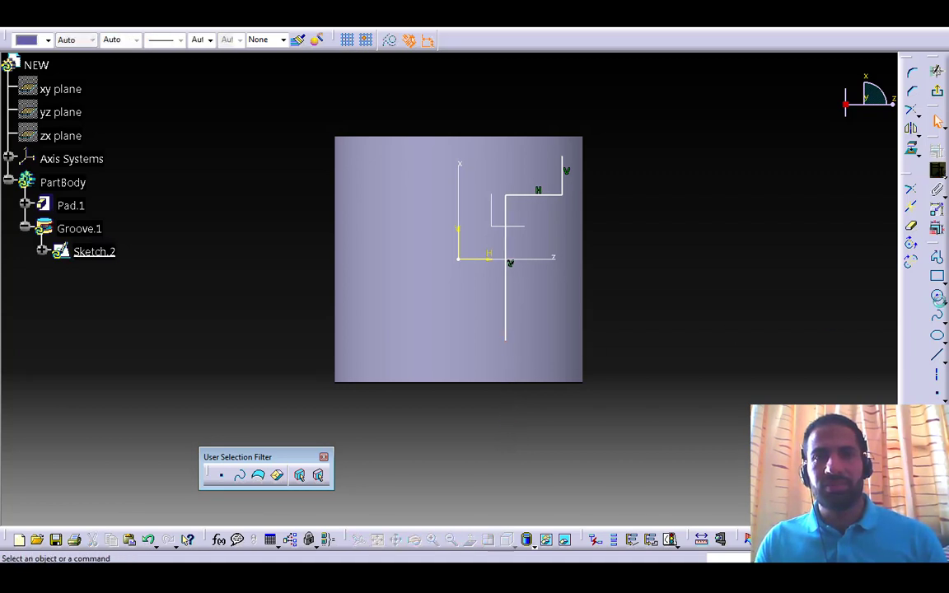
Add a bottom horizontal jog with a downward segment, constrained Vertical
left_click(937, 276)
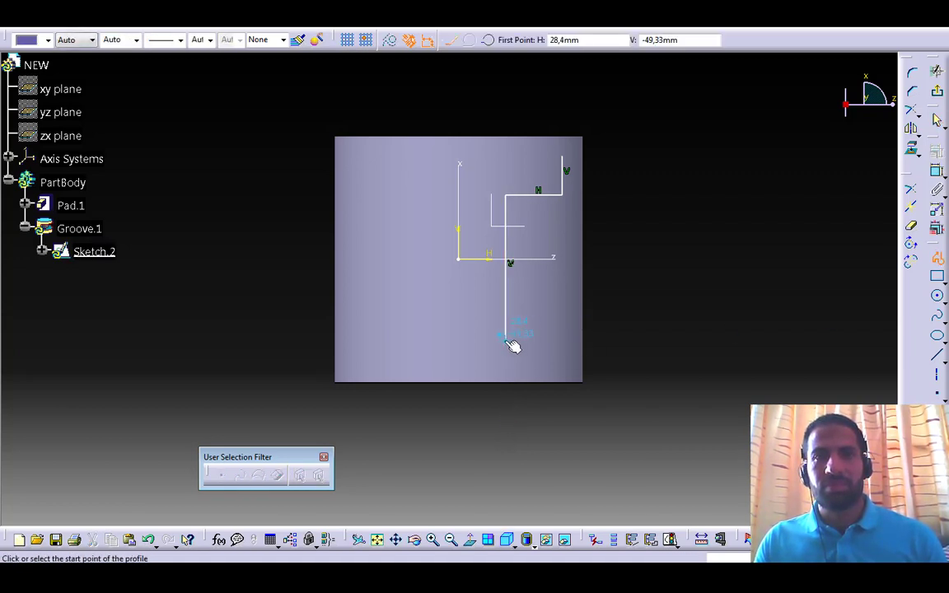
left_click(508, 339)
left_click(542, 340)
double_click(537, 399)
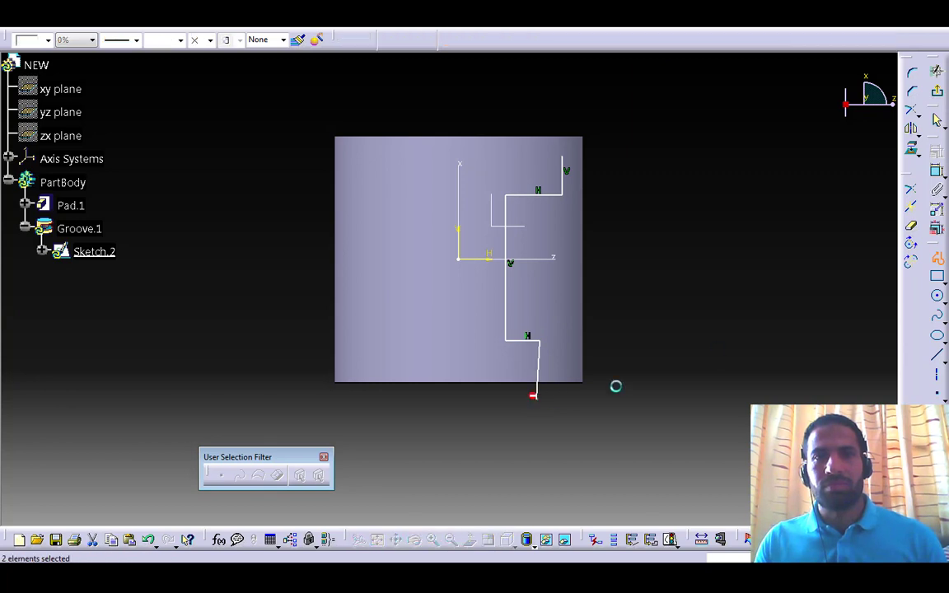
right_click(536, 380)
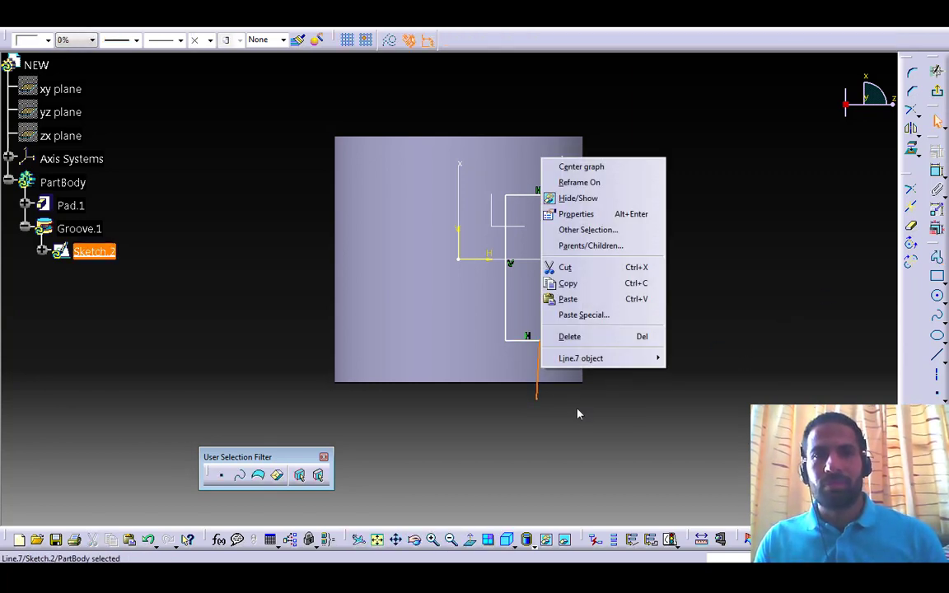
mouse_move(626, 358)
left_click(721, 411)
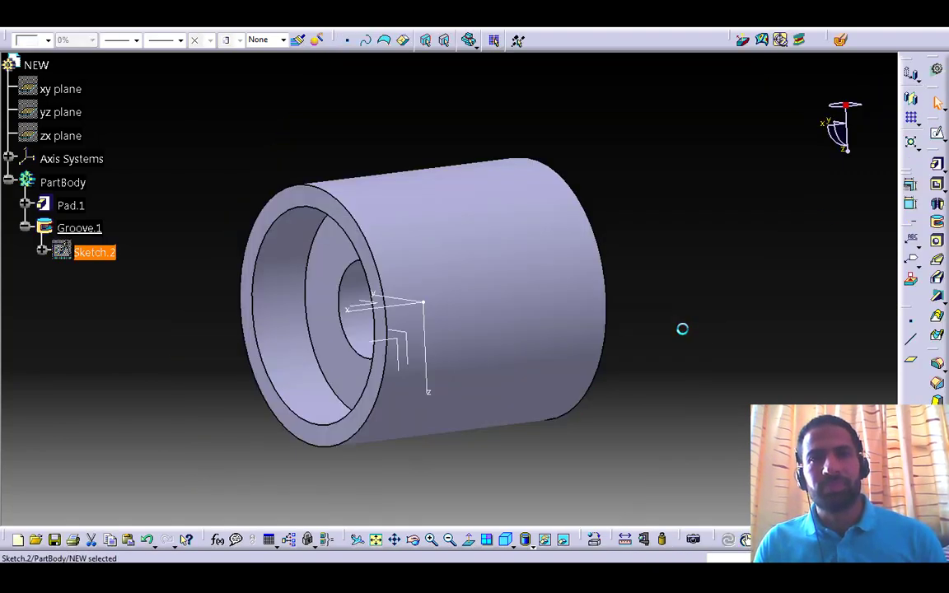
Reopen Sketch.2 and delete the whole stepped profile, leaving only the axes
mouse_move(683, 329)
middle_mouse_down()
mouse_move(536, 339)
mouse_move(362, 445)
mouse_move(272, 354)
middle_mouse_up()
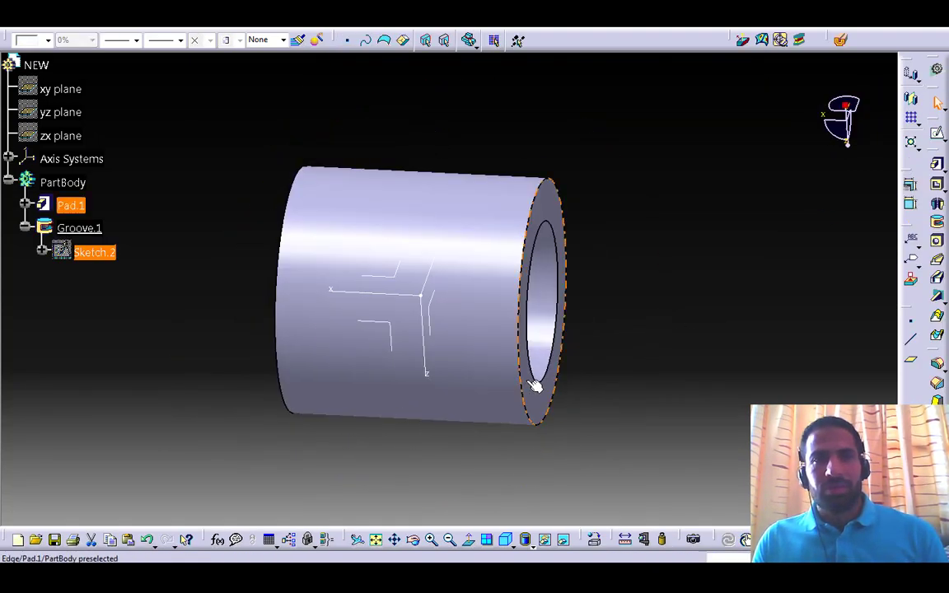
double_click(322, 288)
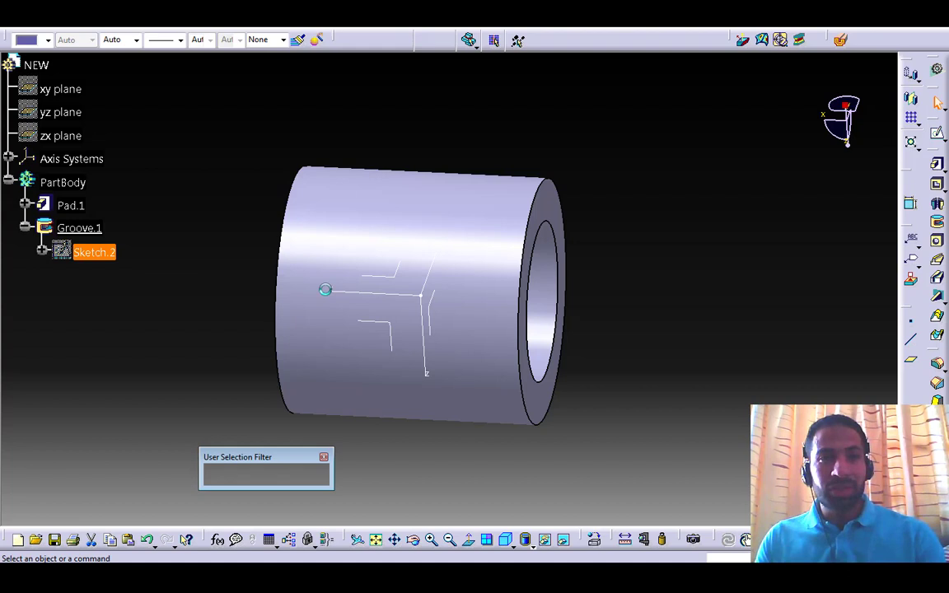
middle_click_drag(516, 295, 546, 281)
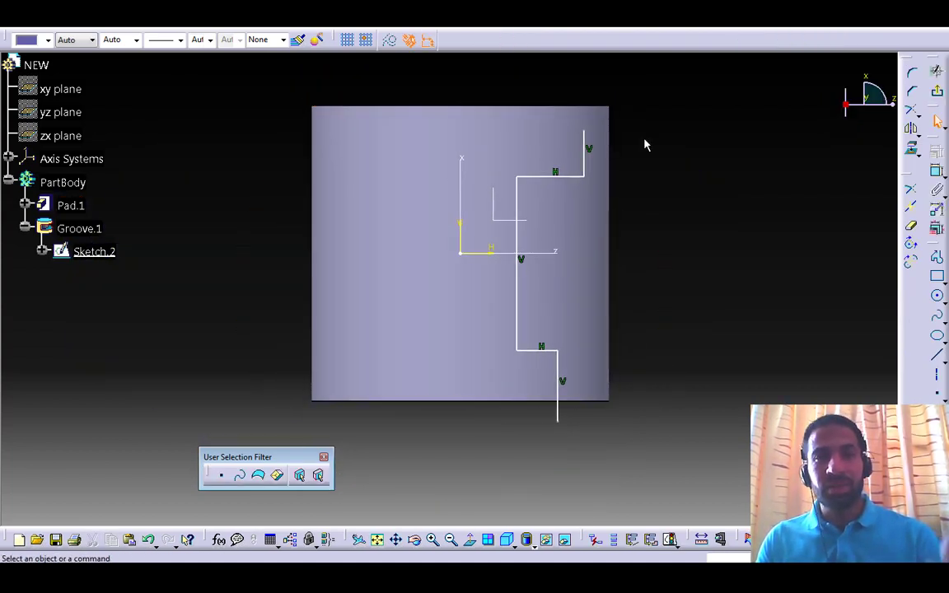
middle_click_drag(629, 155, 632, 173)
mouse_move(646, 131)
left_mouse_down()
mouse_move(538, 403)
mouse_move(482, 462)
left_mouse_up()
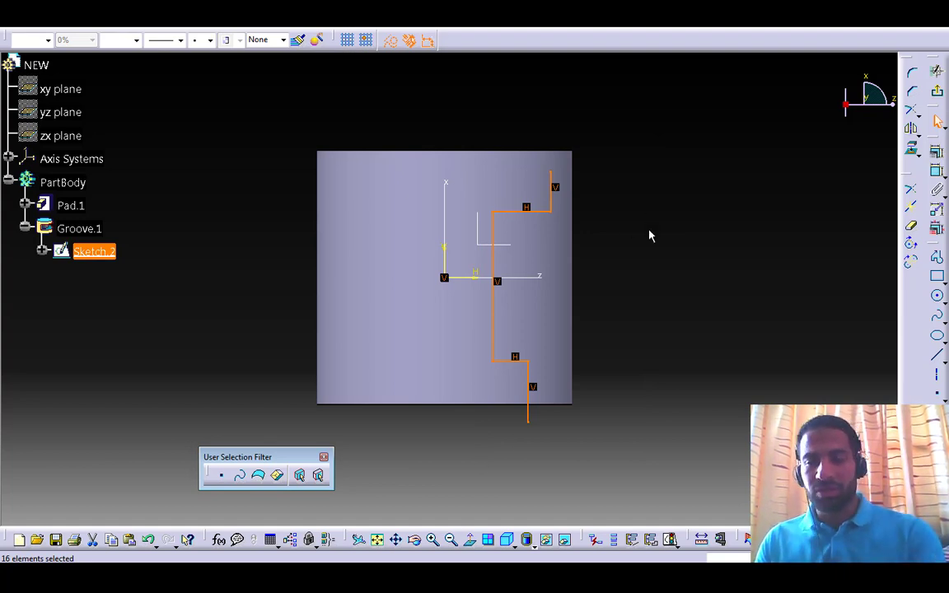
key("Delete")
middle_click_drag(625, 293, 661, 262)
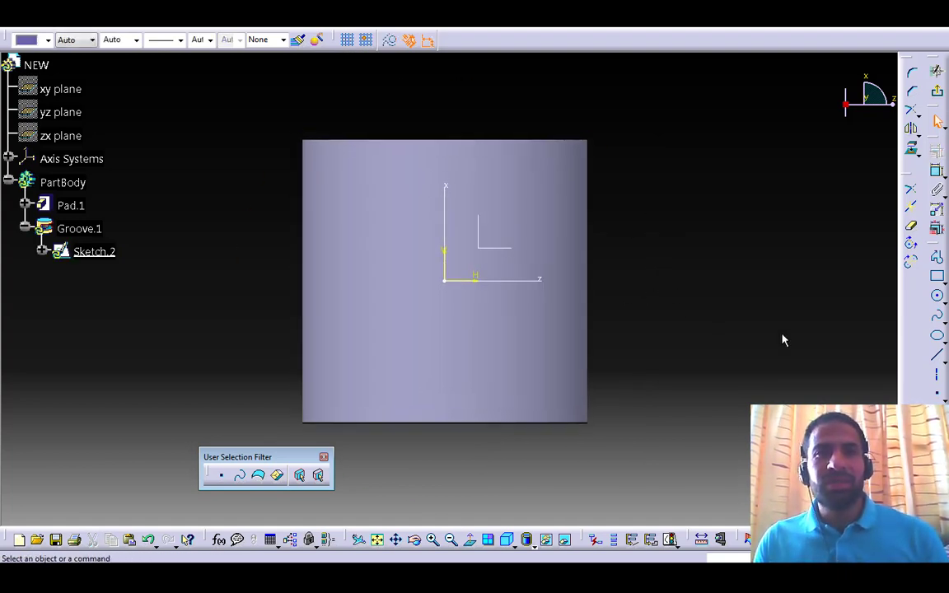
Draw a circle near the part's top edge and a vertical line ending below the cylinder
left_click(939, 298)
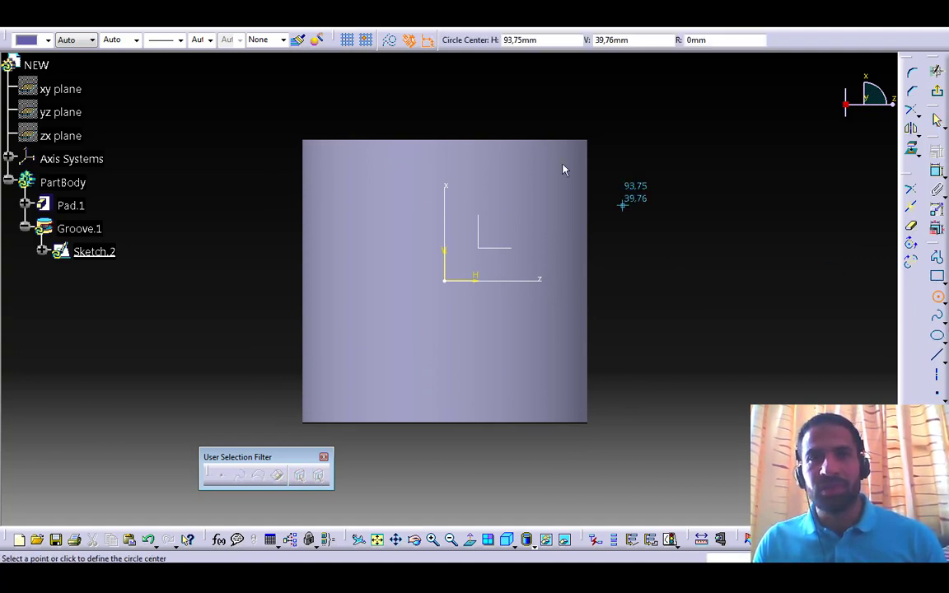
left_click(506, 141)
left_click(546, 121)
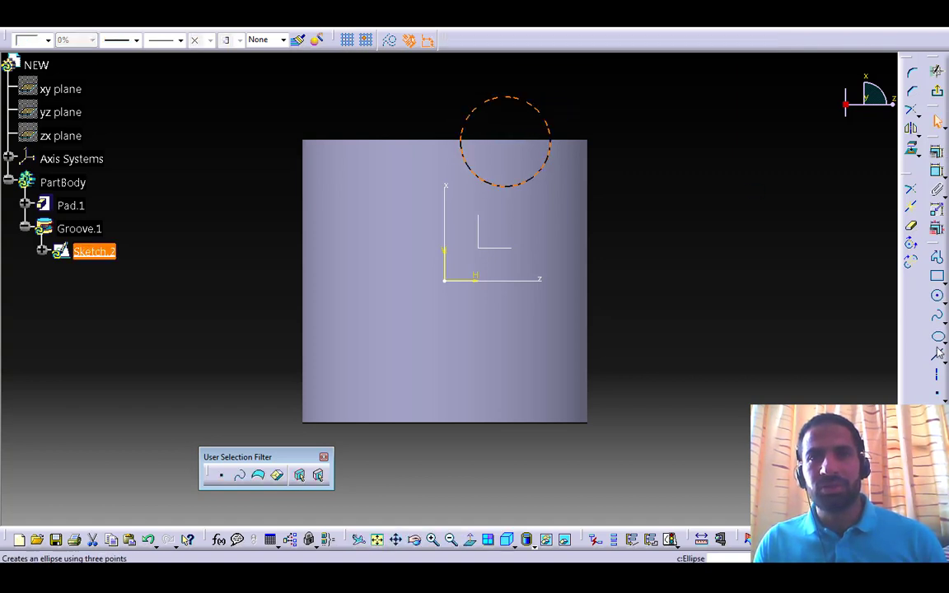
left_click(763, 281)
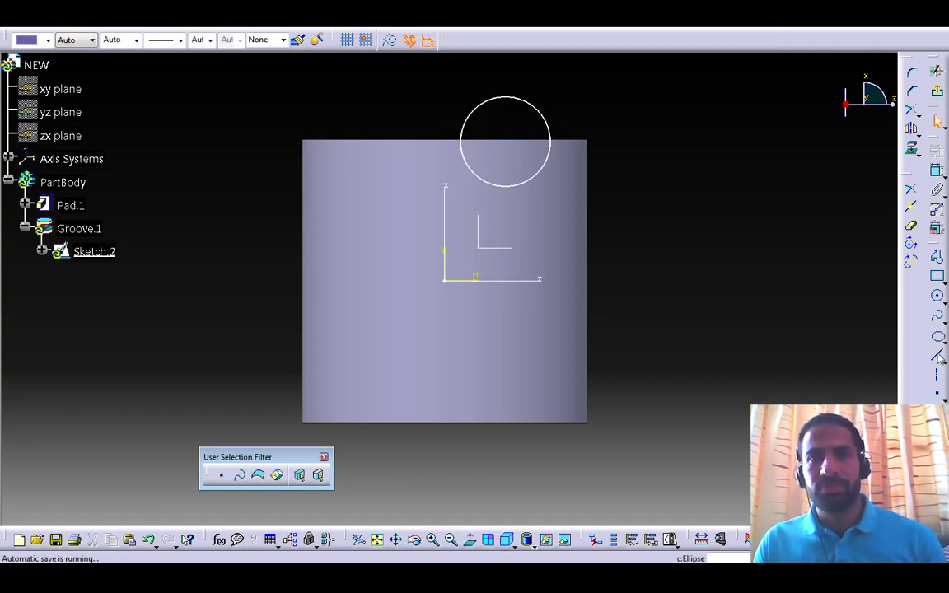
left_click(505, 450)
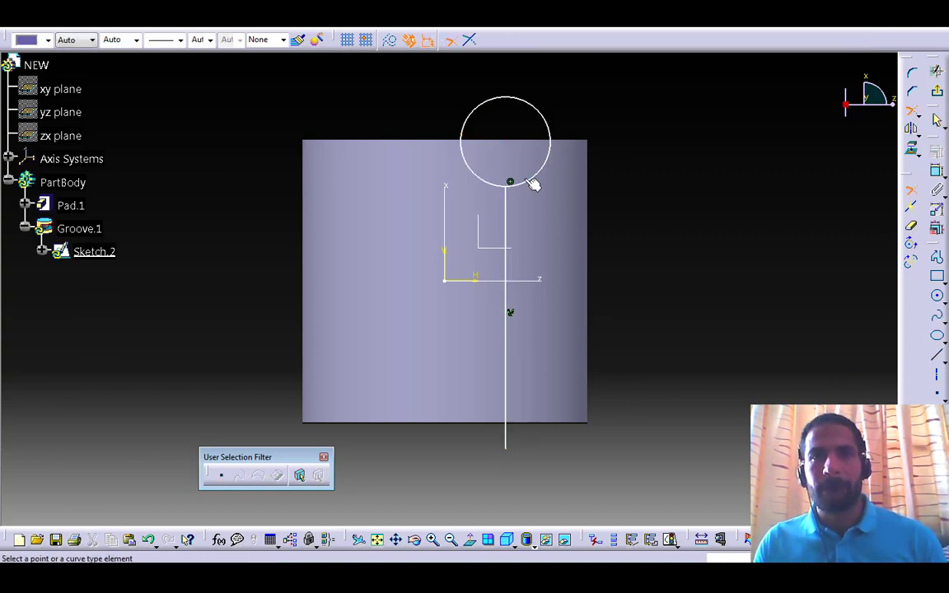
Trim the circle and line to a corner and view the flared bore in 3D
left_click(552, 162)
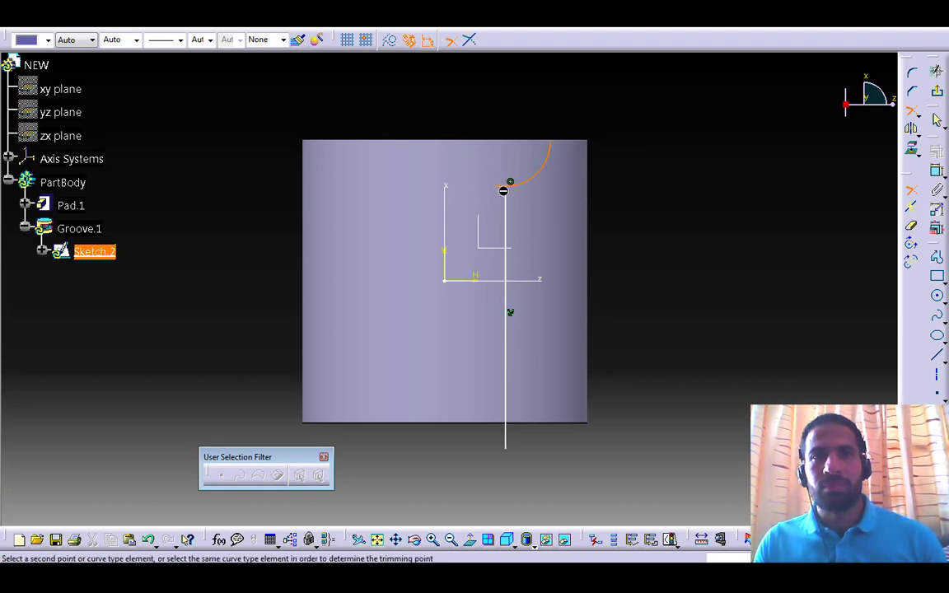
left_click(512, 201)
left_click(939, 96)
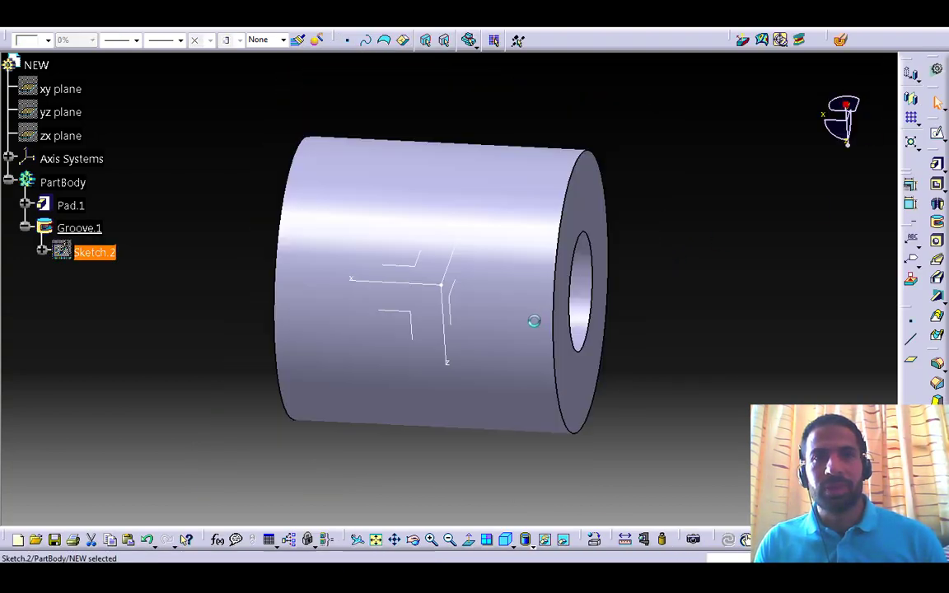
mouse_move(684, 251)
middle_mouse_down()
mouse_move(679, 225)
mouse_move(441, 295)
mouse_move(370, 371)
mouse_move(375, 400)
mouse_move(330, 346)
mouse_move(229, 286)
middle_mouse_up()
Clear Sketch.2 and draw a four-point spline from lower right to just above the top edge
left_click(105, 257)
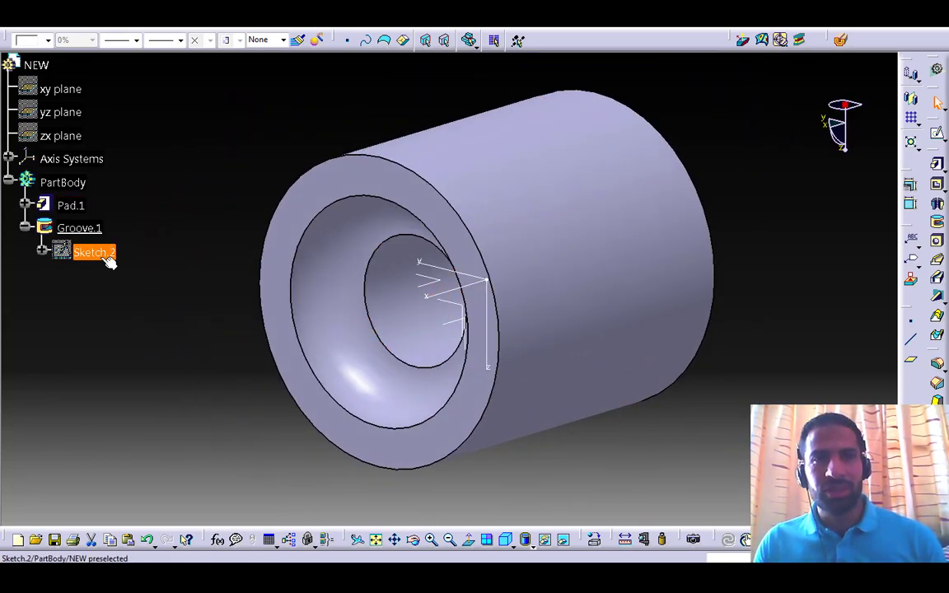
double_click(94, 252)
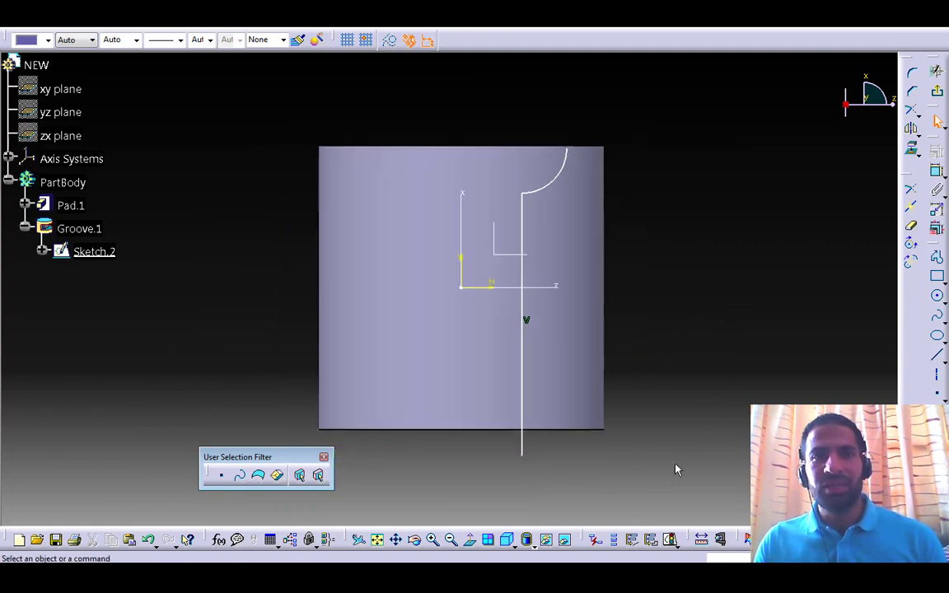
key("ctrl+a")
key("Delete")
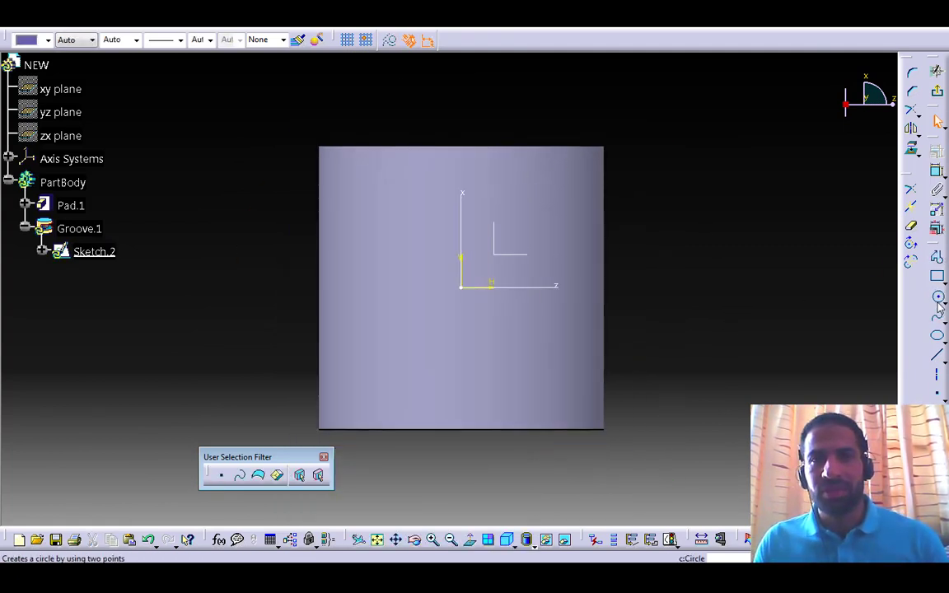
left_click(618, 455)
left_click(540, 318)
left_click(567, 193)
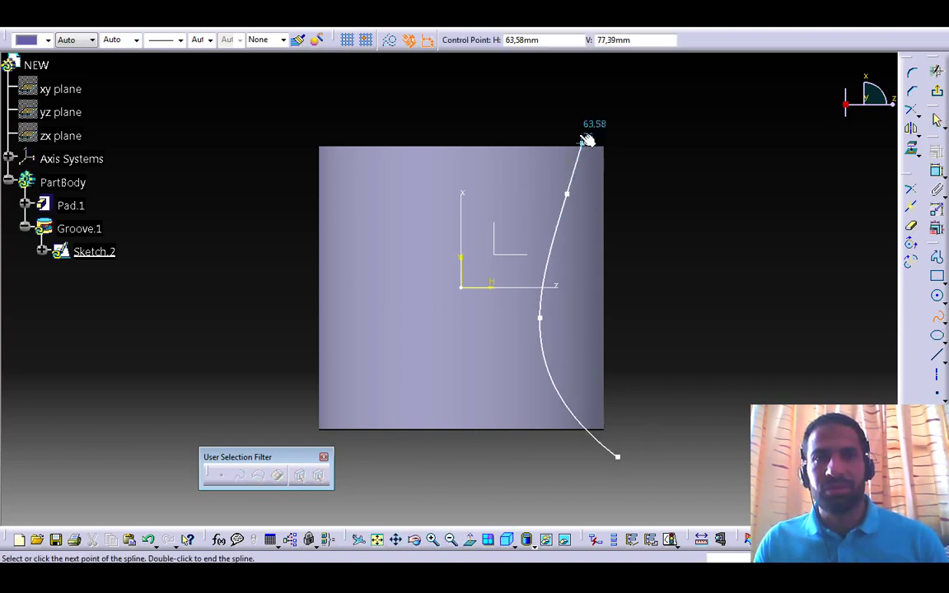
double_click(578, 132)
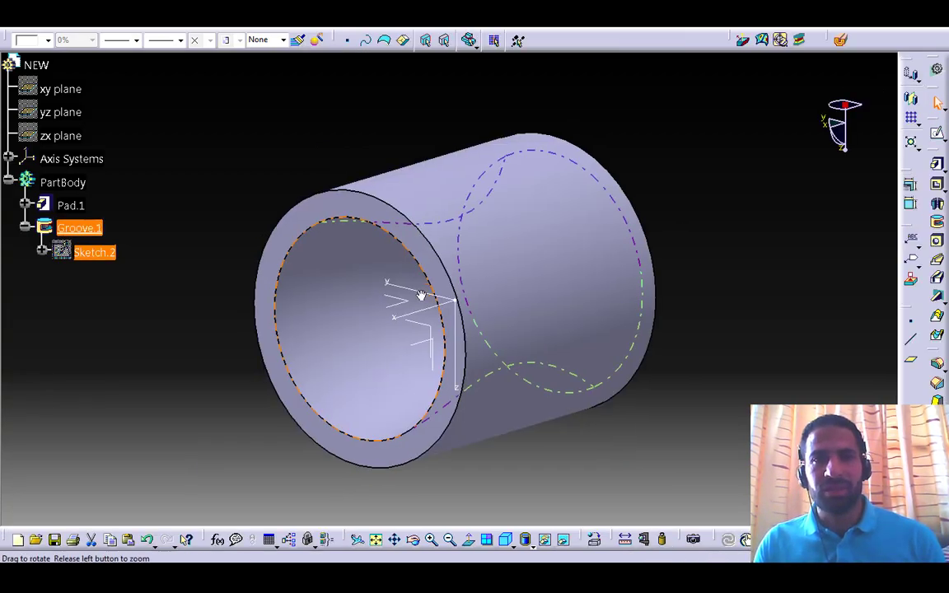
mouse_move(671, 235)
middle_mouse_down()
mouse_move(517, 201)
mouse_move(108, 324)
mouse_move(430, 299)
mouse_move(438, 319)
mouse_move(343, 351)
mouse_move(601, 314)
mouse_move(437, 341)
mouse_move(346, 313)
middle_mouse_up()
Reopen Sketch.2 and select the spline with its points to review the curve
double_click(103, 253)
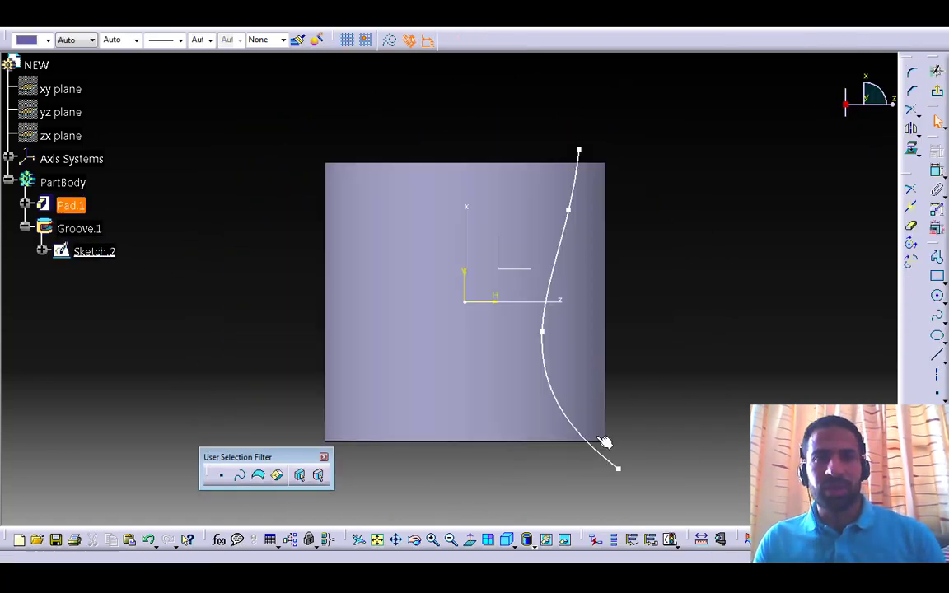
left_click_drag(689, 502, 515, 159)
left_click(519, 426)
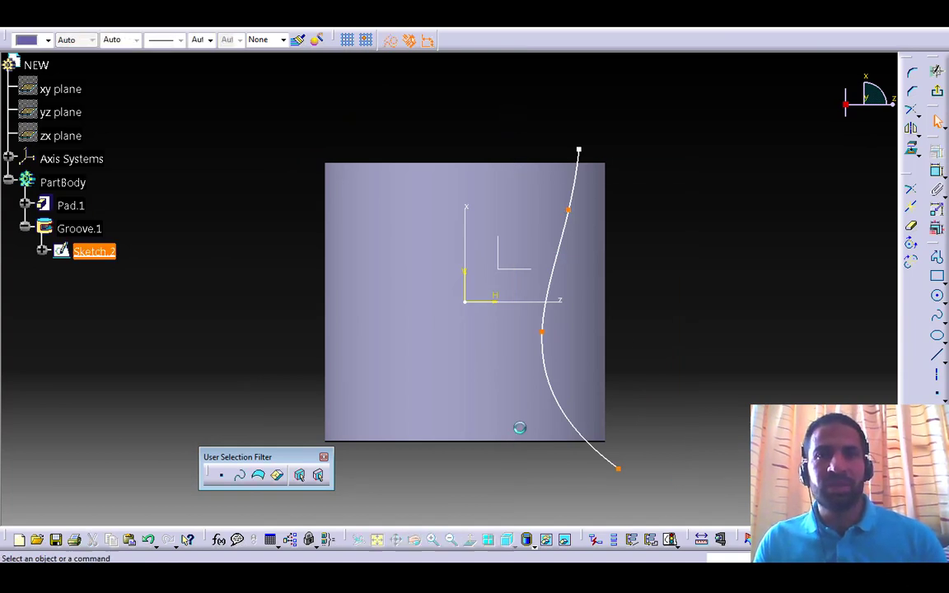
left_click_drag(678, 479, 515, 155)
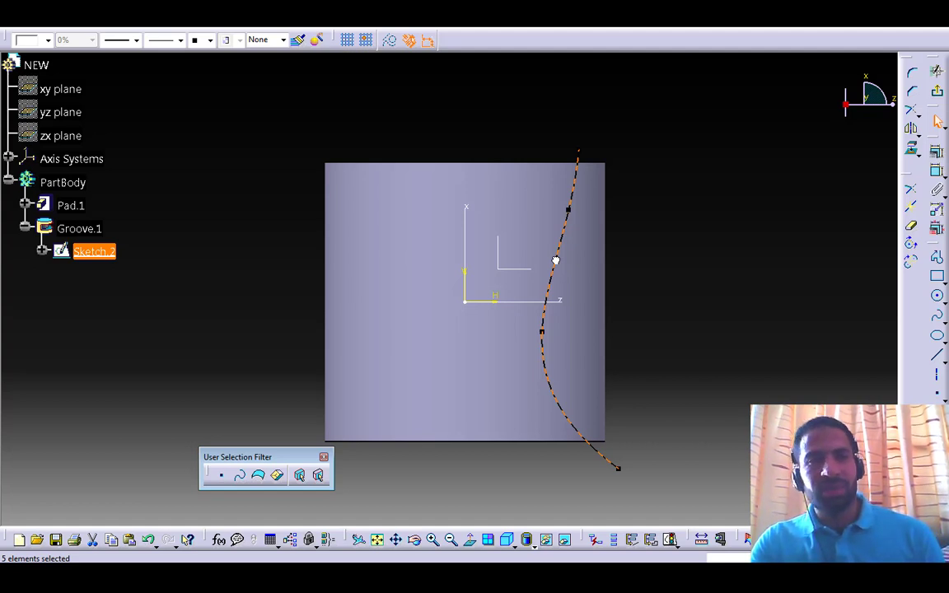
left_click(939, 121)
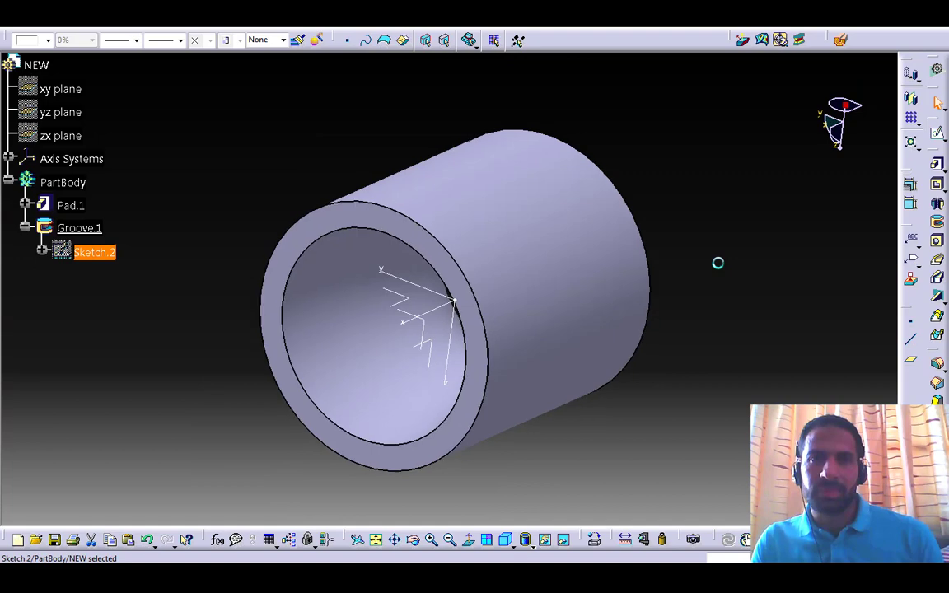
Set Groove.1's first angle to 10deg, cutting a narrow wedge slot in the end face
middle_click_drag(655, 268, 244, 261)
double_click(82, 229)
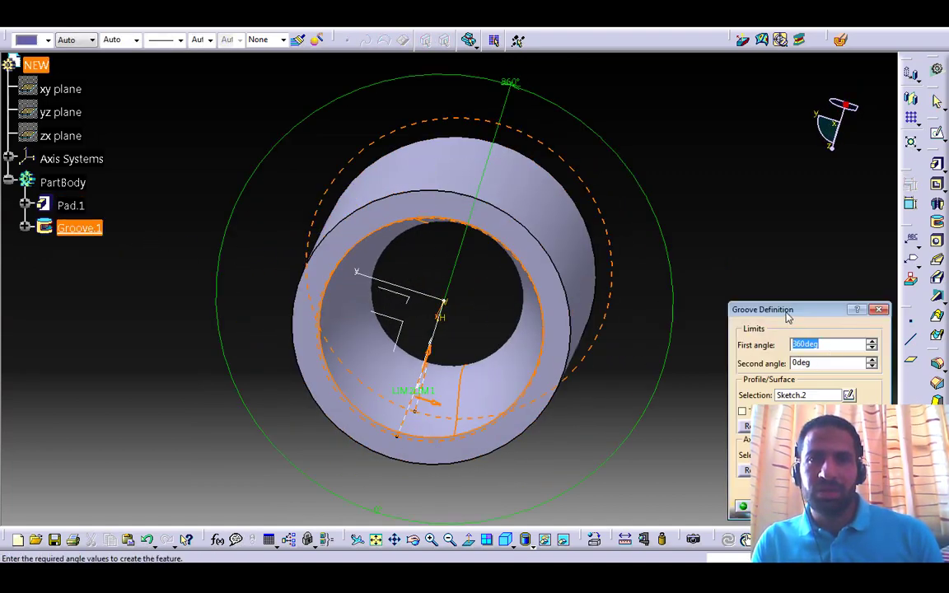
left_click_drag(787, 315, 751, 243)
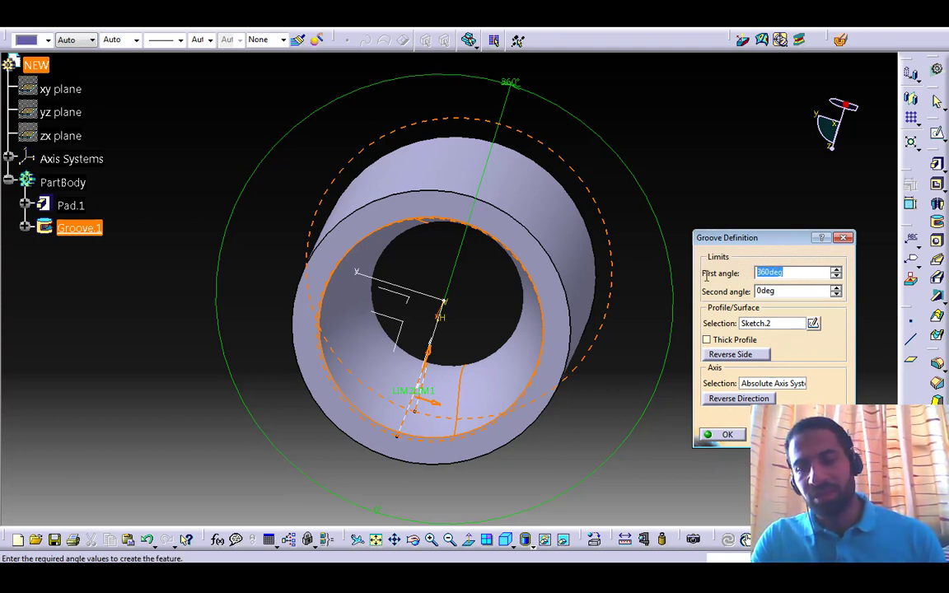
key("Return")
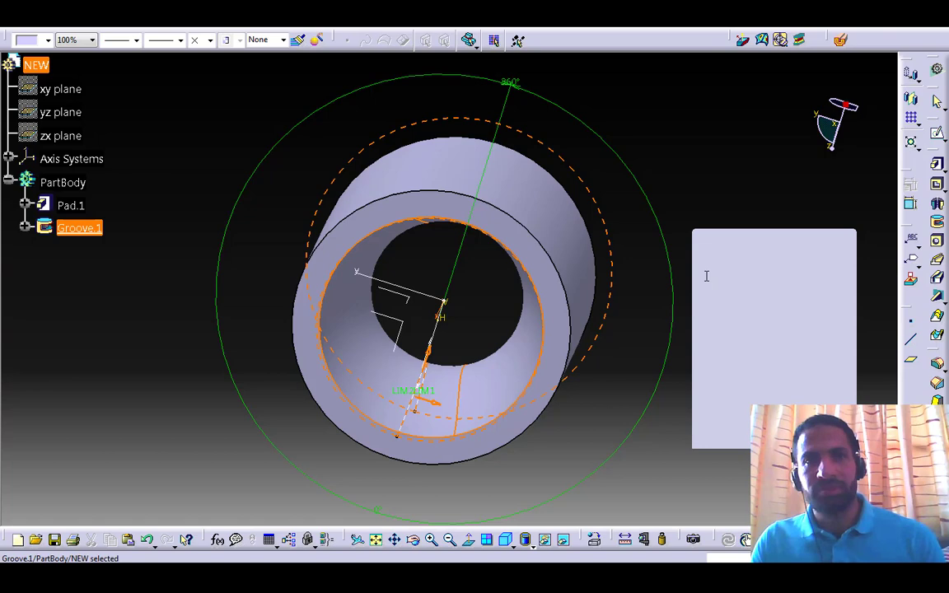
middle_click_drag(534, 296, 627, 272, "ctrl")
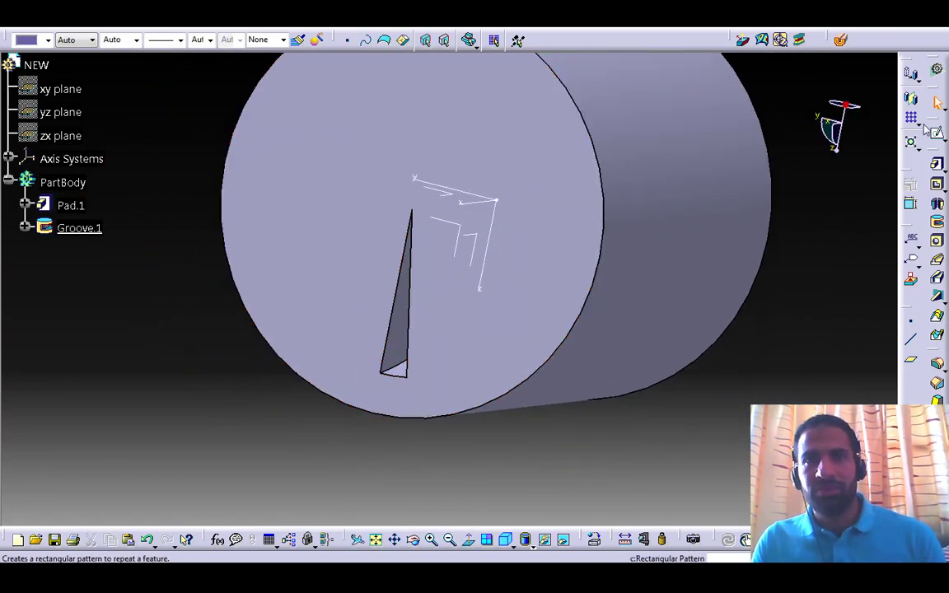
left_click(916, 122)
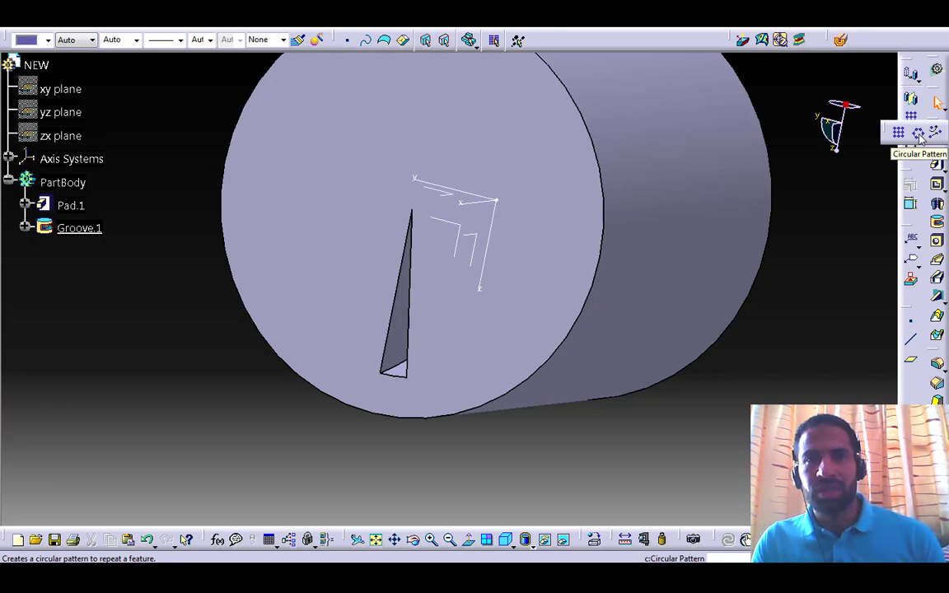
Pattern Groove.1 circularly: 4 instances at 90deg about the Absolute Axis System
left_click(919, 137)
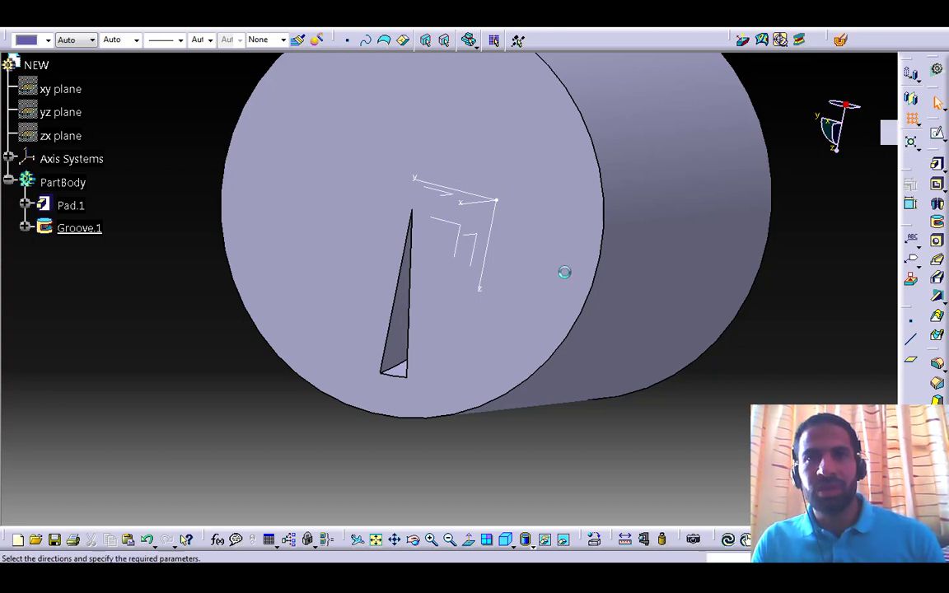
middle_click_drag(496, 309, 394, 371, "ctrl")
left_click(751, 402)
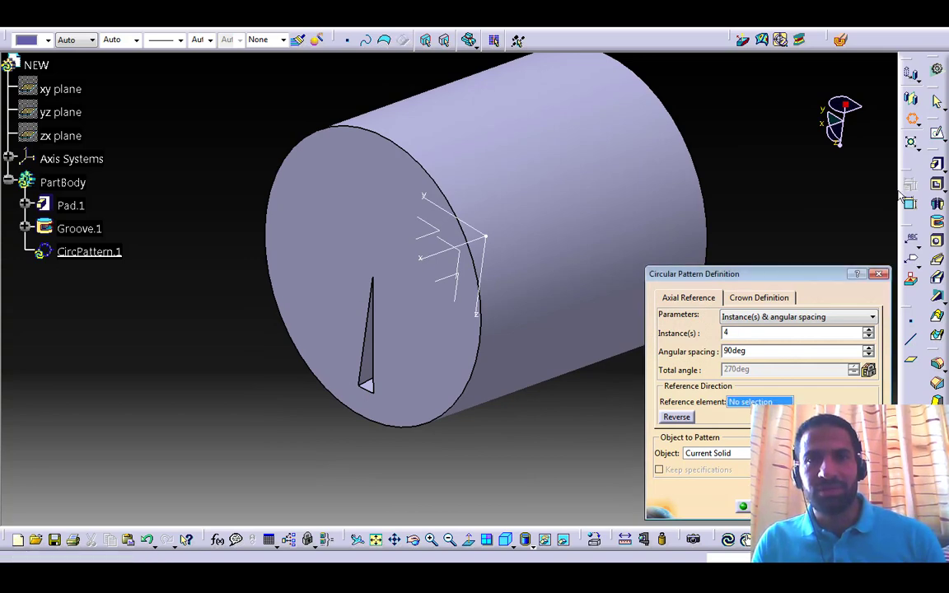
left_click(434, 260)
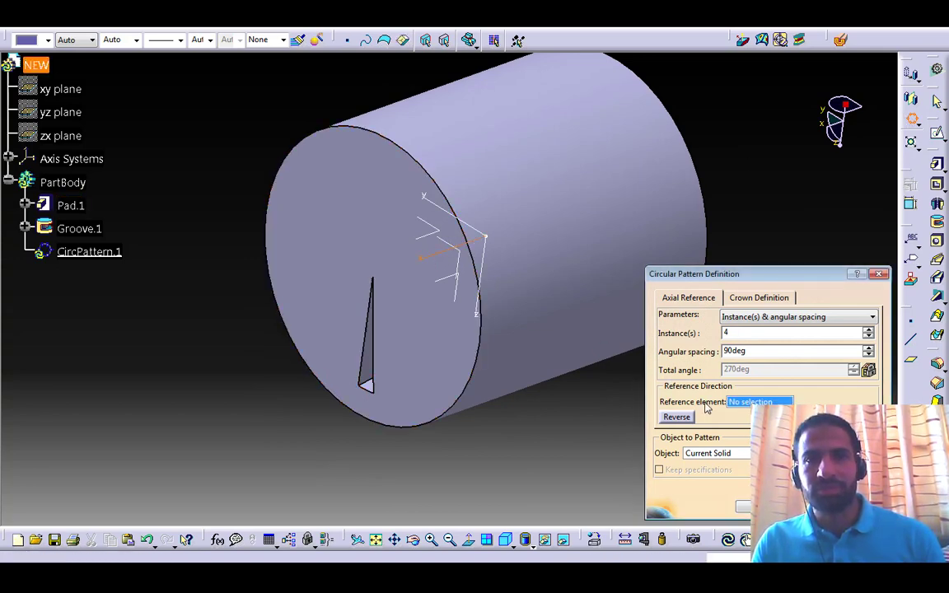
left_click(723, 450)
left_click(358, 309)
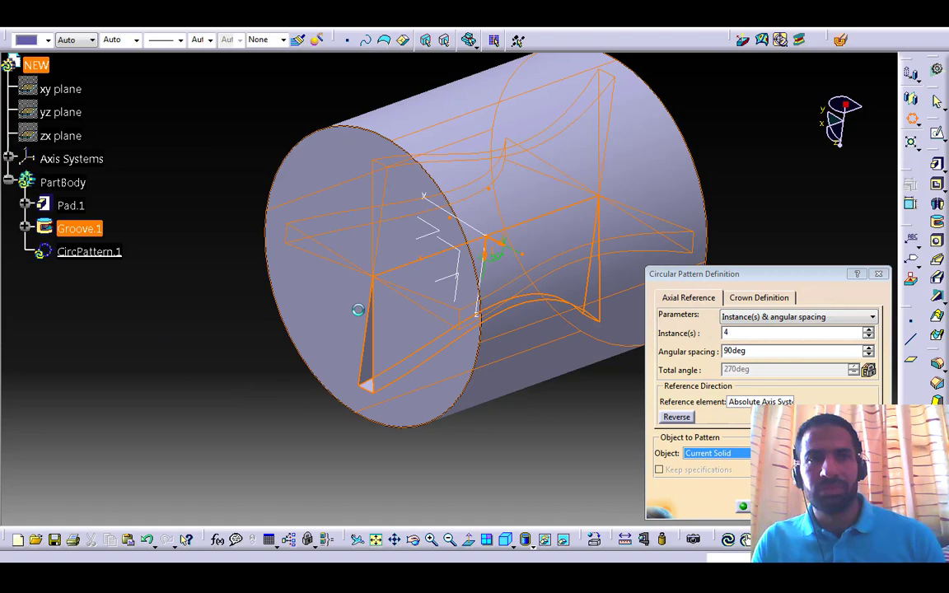
left_click(754, 506)
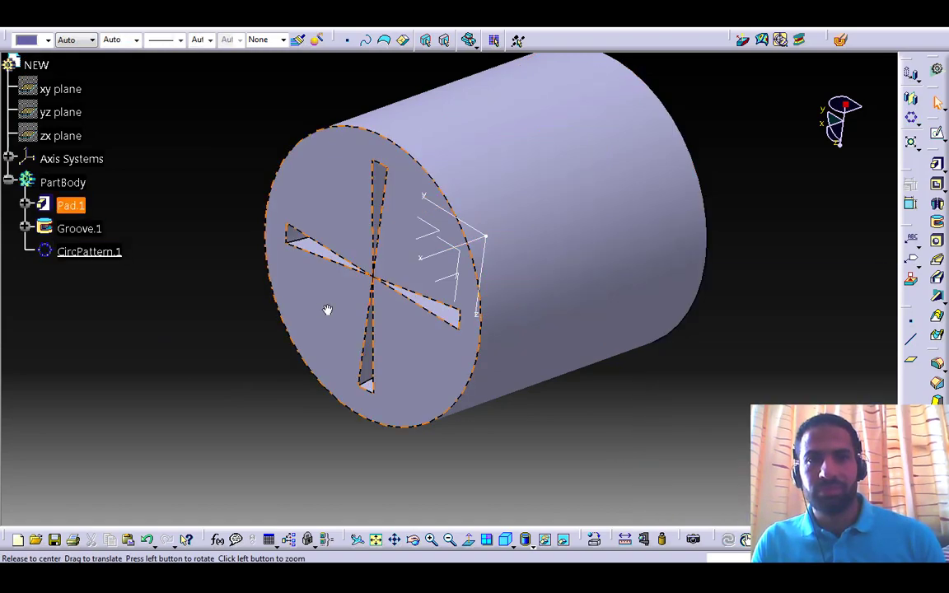
middle_click_drag(328, 311, 466, 251)
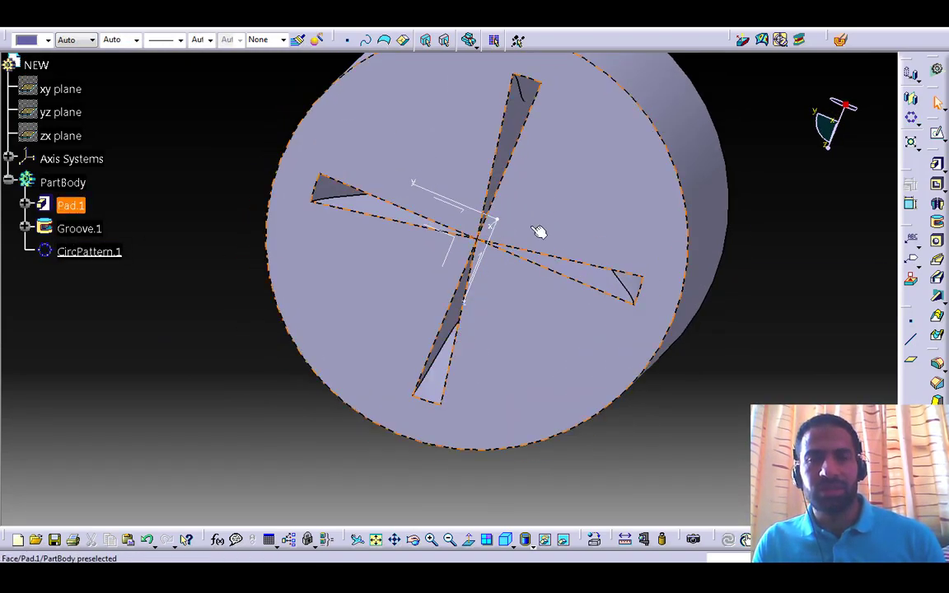
middle_click_drag(541, 229, 482, 280)
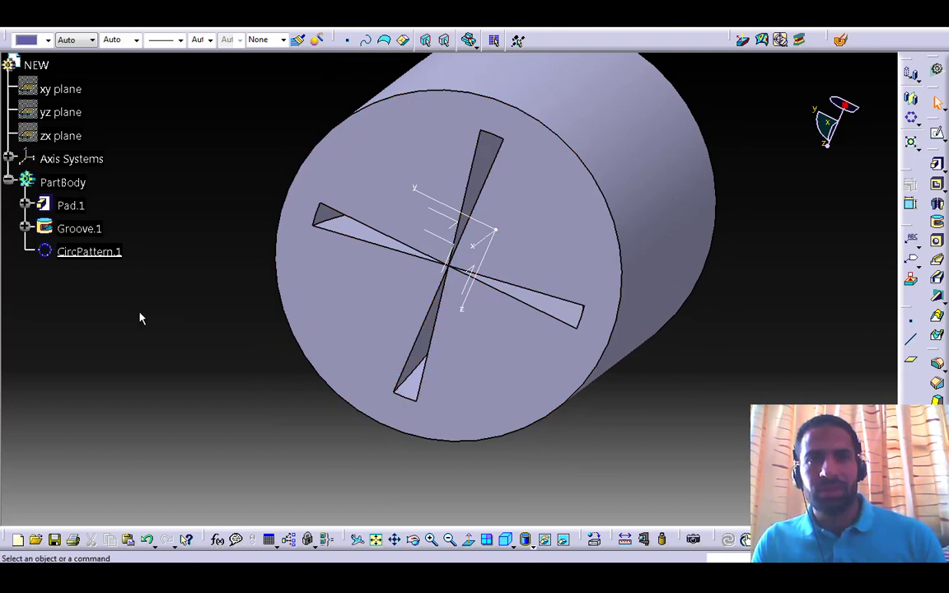
left_click(940, 223)
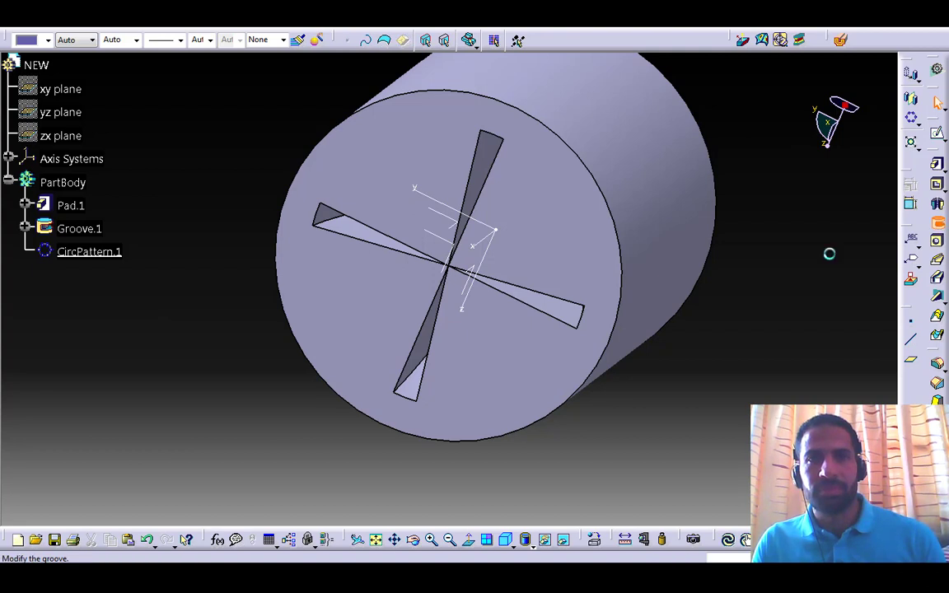
left_click(26, 229)
left_click(94, 252)
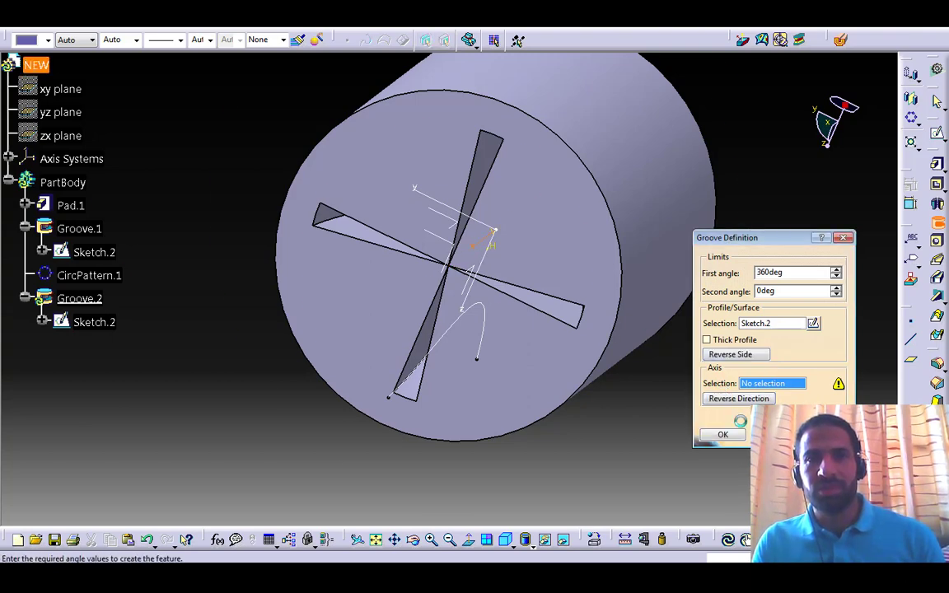
left_click(467, 259)
left_click(723, 434)
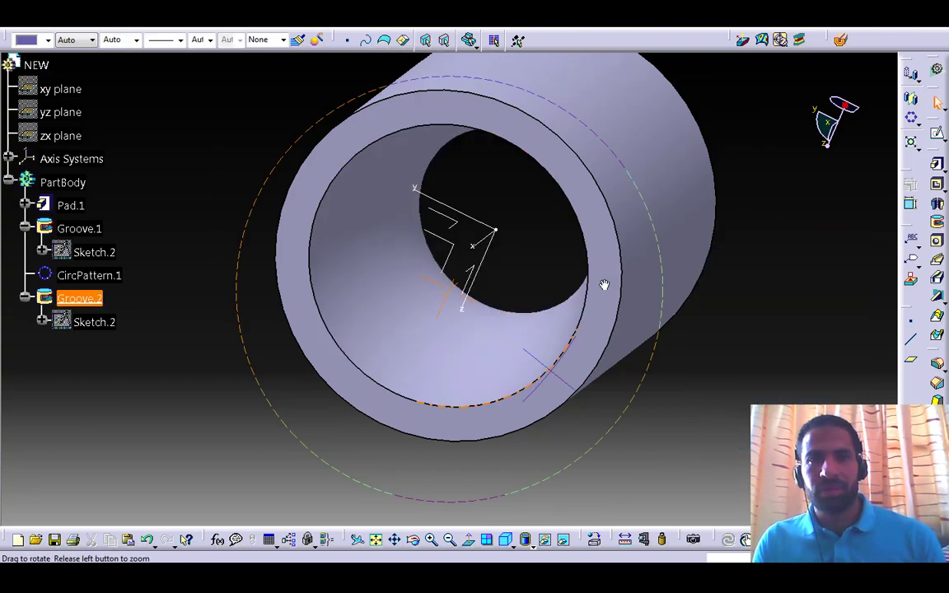
left_click(82, 229)
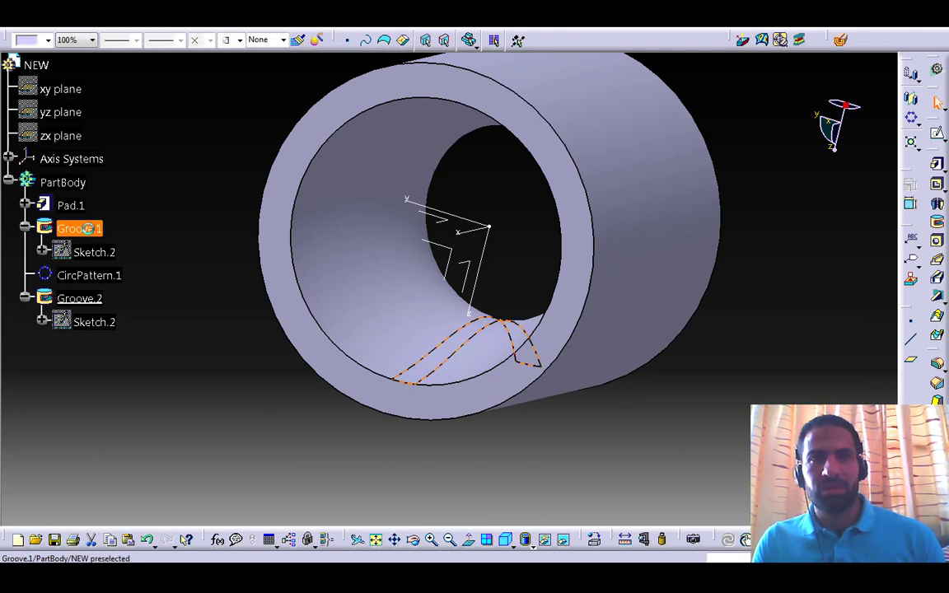
middle_click_drag(225, 293, 242, 295)
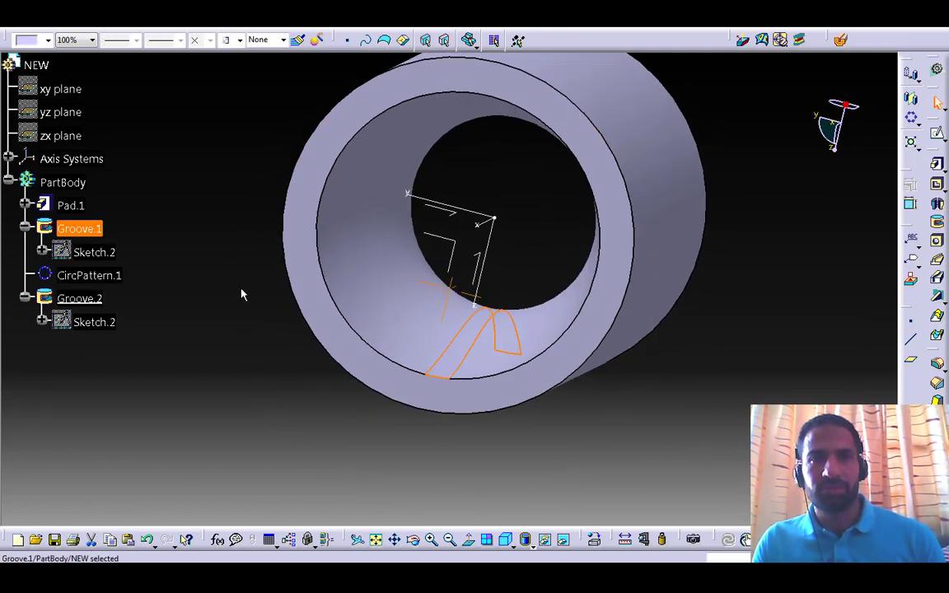
Give Groove.1 a 4 mm Thick Profile and inspect the four curved slots in the bore
double_click(82, 229)
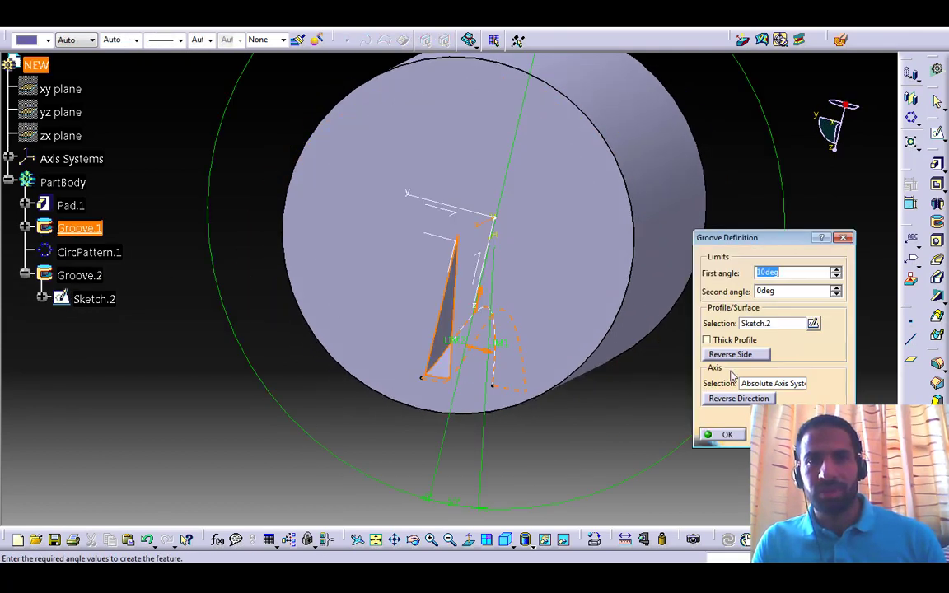
left_click(725, 342)
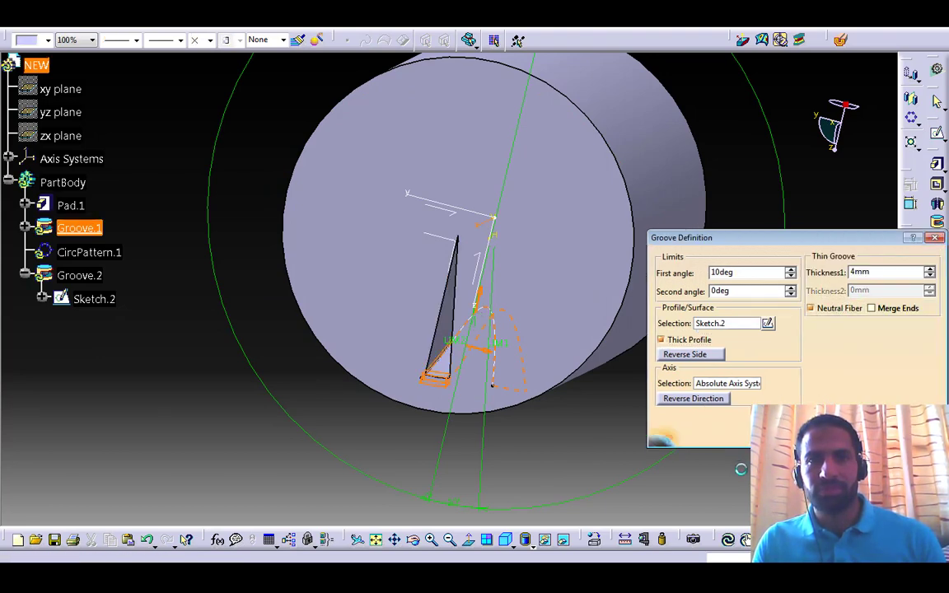
left_click(508, 322)
middle_click_drag(508, 322, 385, 313)
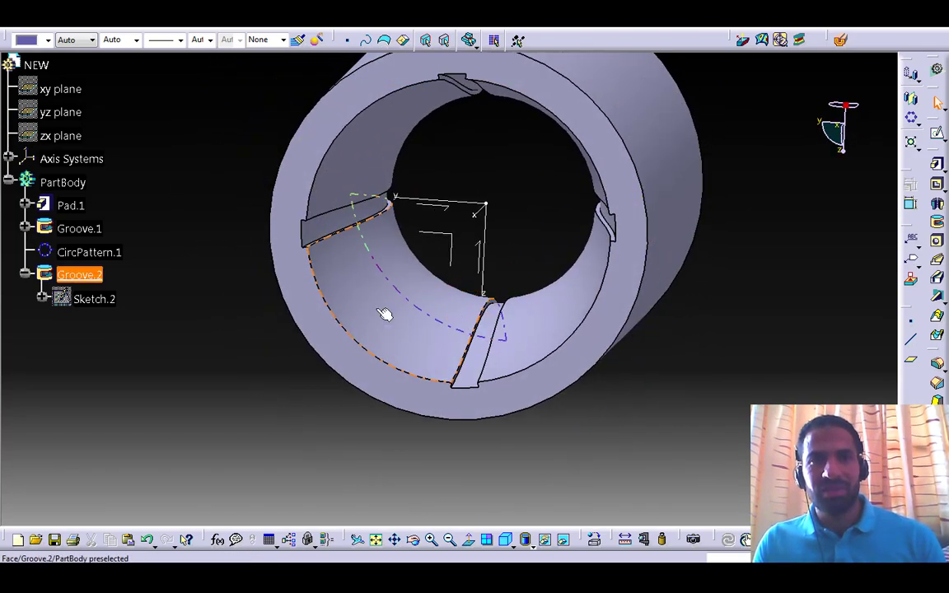
middle_click_drag(502, 255, 462, 335)
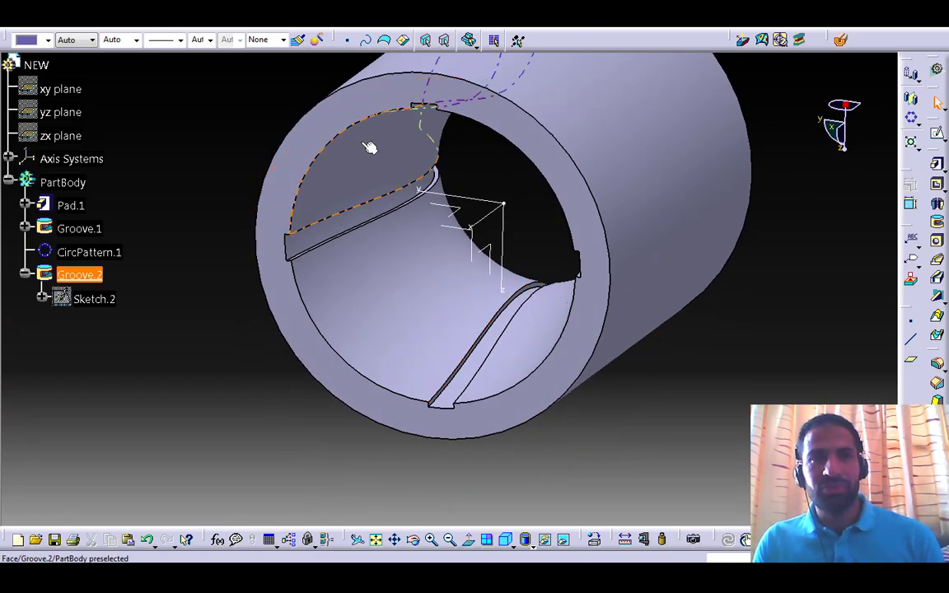
middle_click_drag(369, 147, 495, 281)
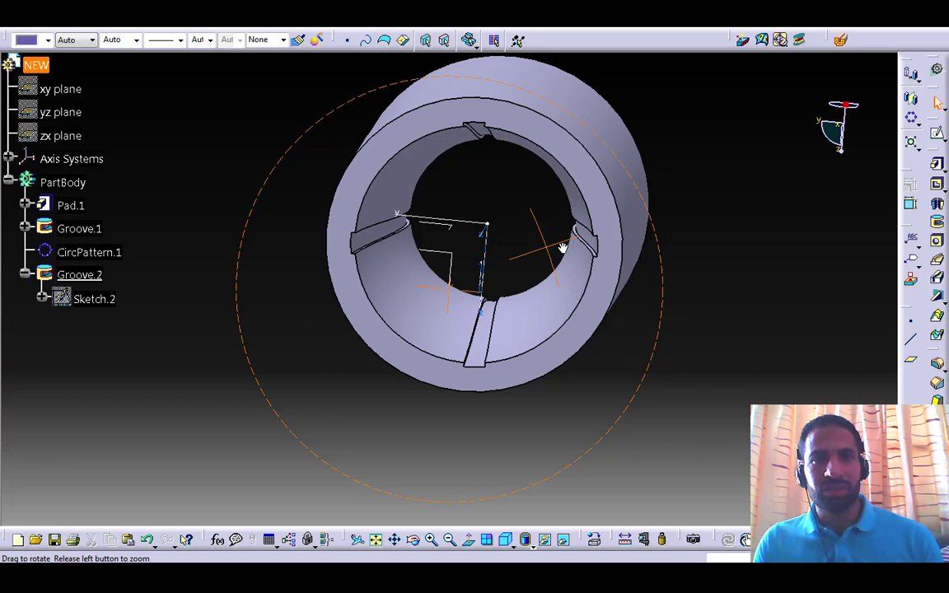
middle_click_drag(534, 271, 495, 278)
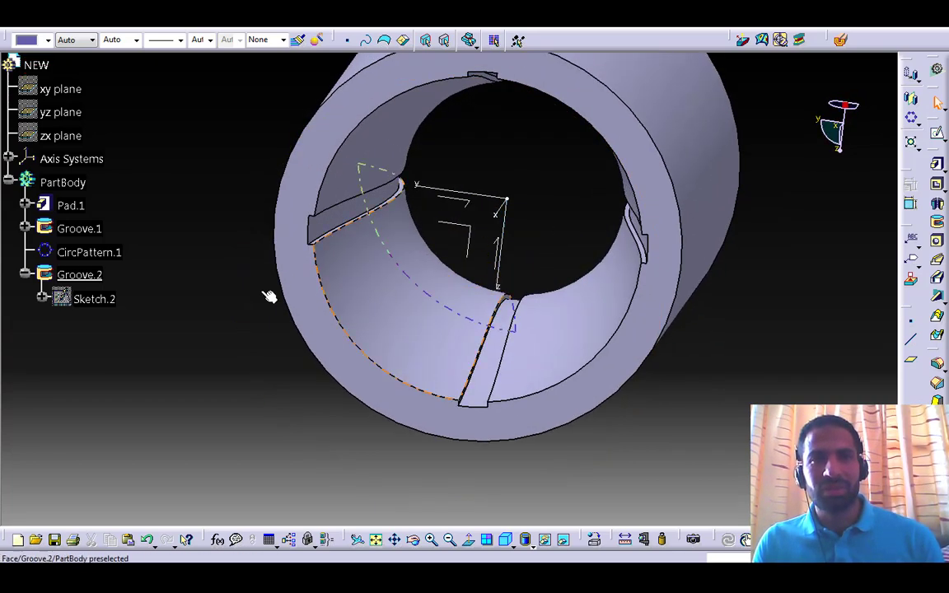
Reverse Groove.2's cut side so it trims the outside, leaving a solid hourglass spool
left_click(86, 274)
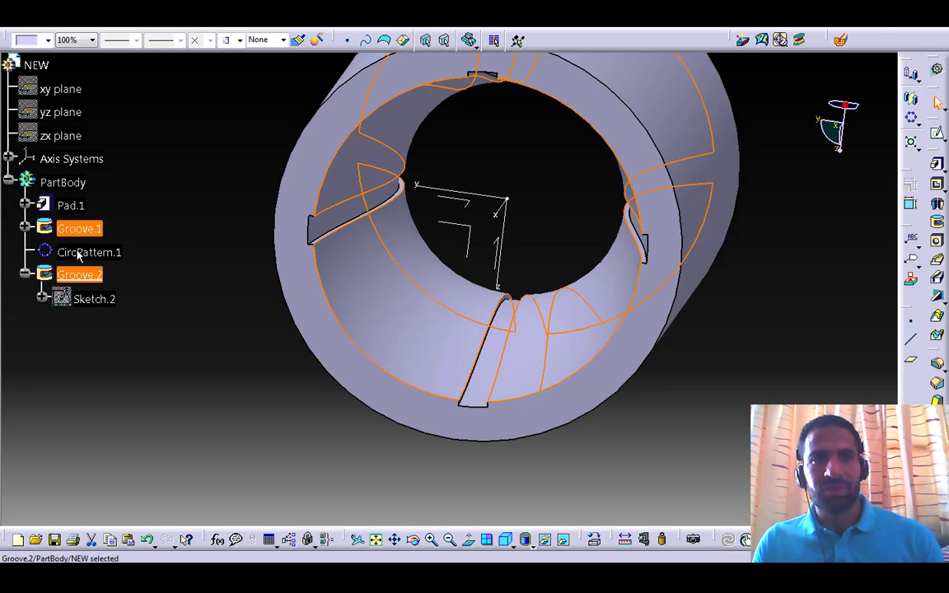
double_click(80, 274)
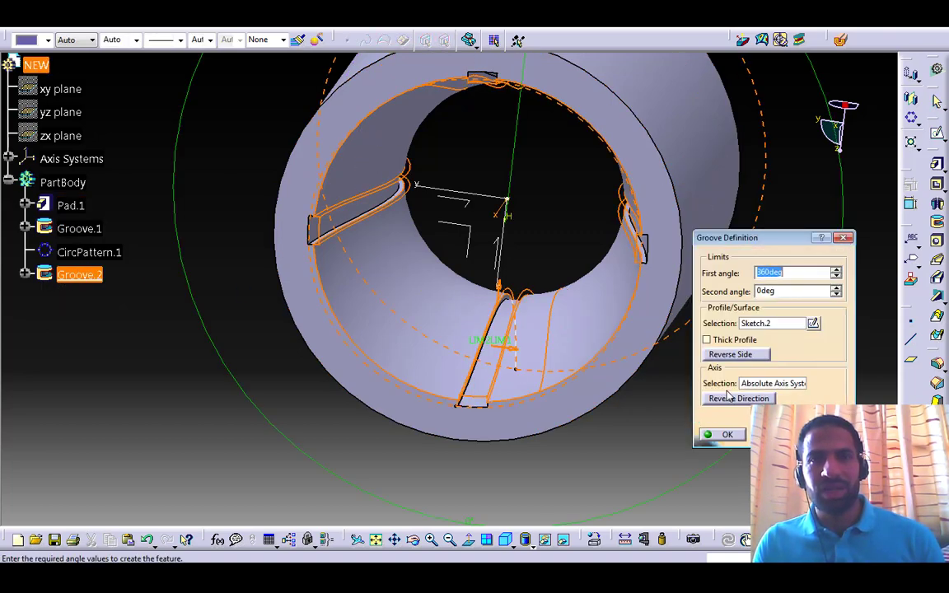
left_click(730, 356)
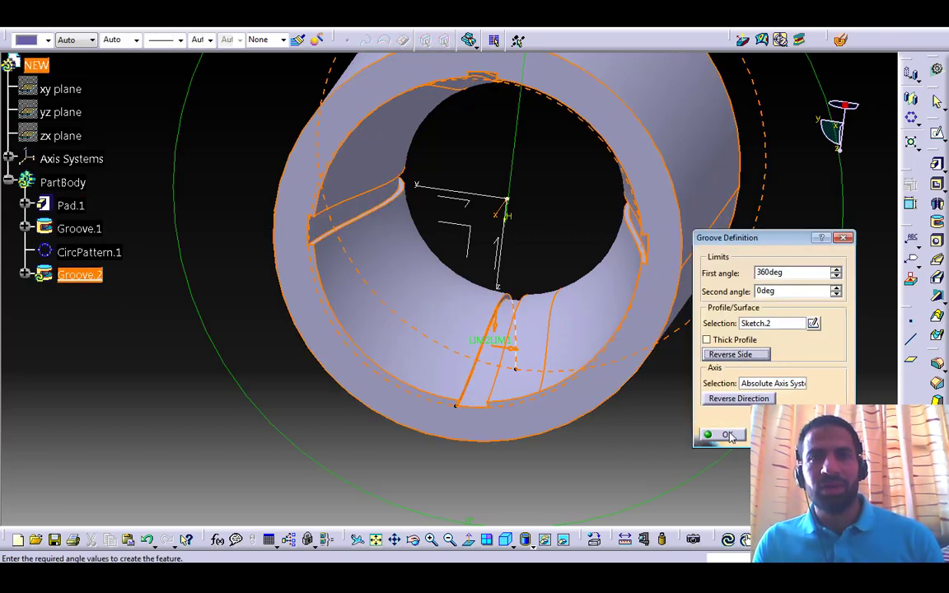
left_click(730, 436)
middle_click_drag(678, 223, 146, 296)
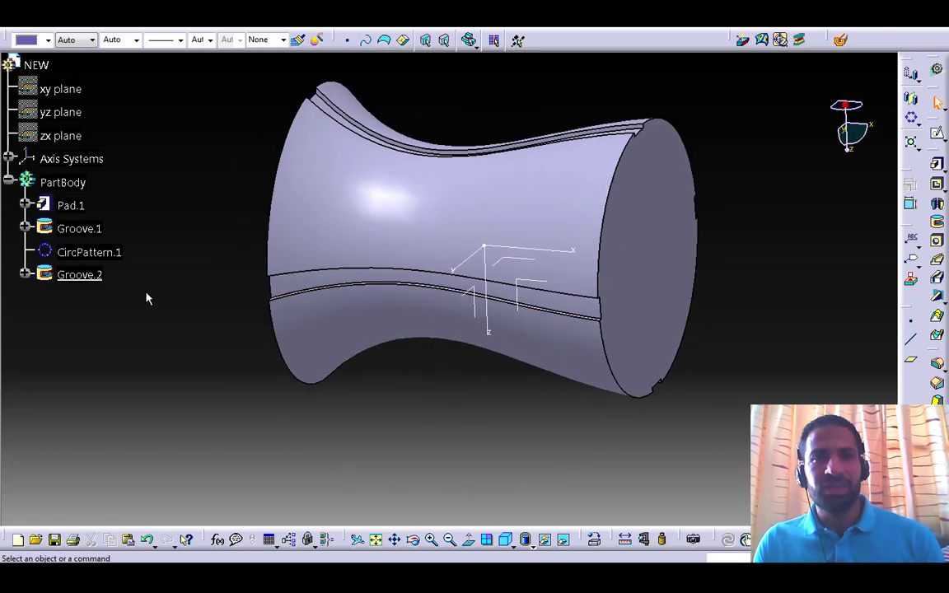
Open Sketch.2 under Groove.1 and delete its spline
left_click(26, 228)
double_click(76, 252)
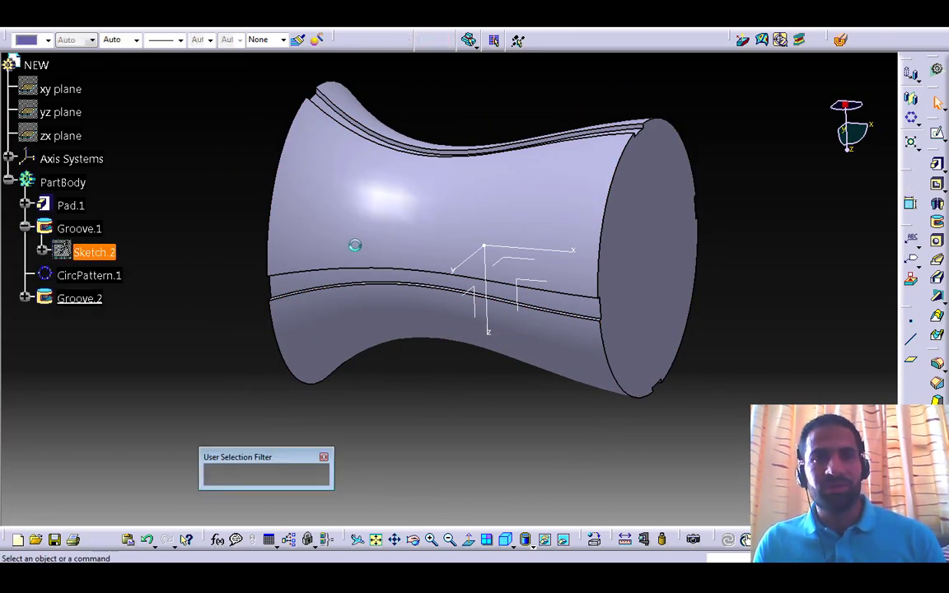
mouse_move(605, 87)
left_mouse_down()
mouse_move(434, 417)
mouse_move(452, 410)
left_mouse_up()
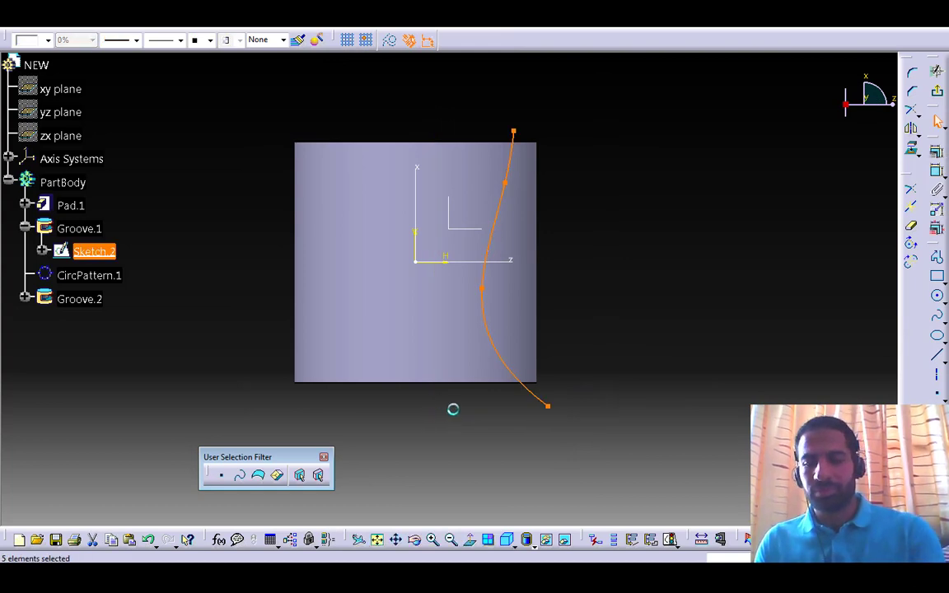
key("Delete")
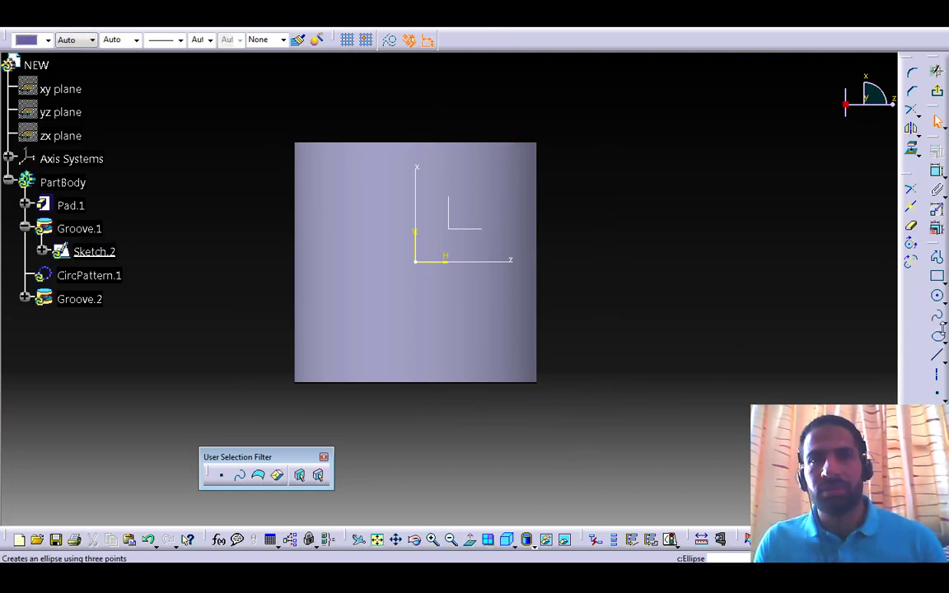
Draw a three-point arc in Sketch.2 to replace the spline
left_click(944, 300)
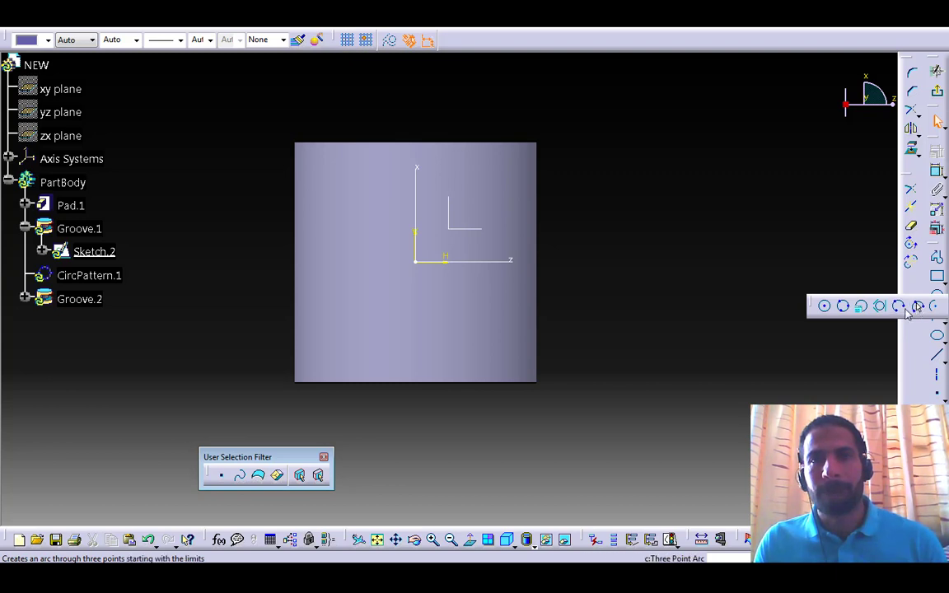
left_click(907, 310)
left_click(499, 346)
left_click(453, 321)
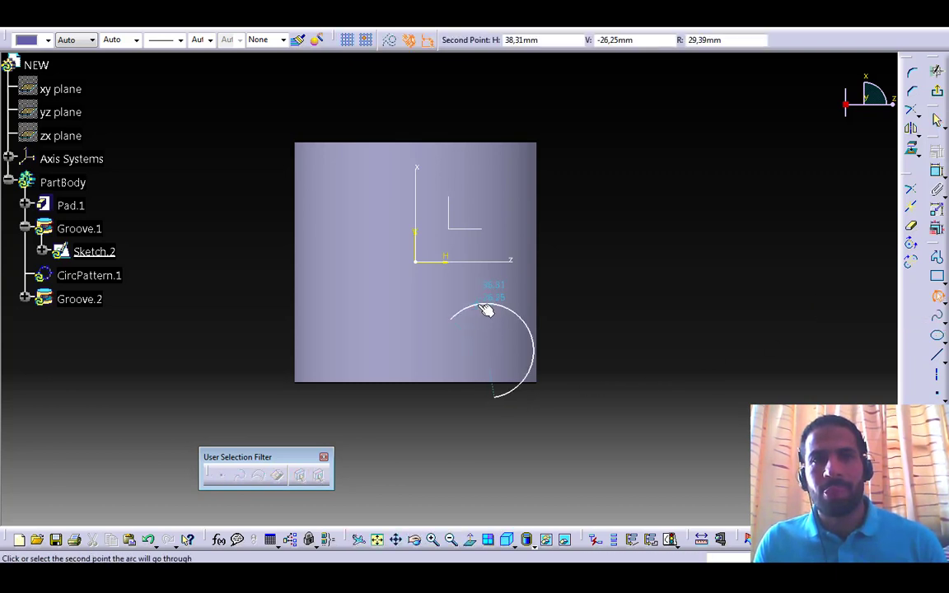
left_click(480, 333)
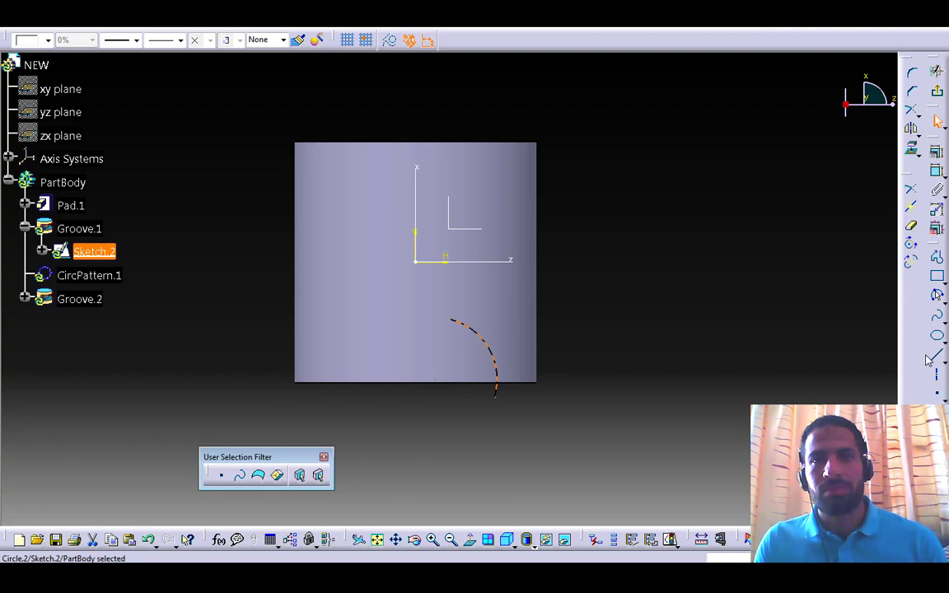
Add a vertical and an inclined line from the arc's end, forming a straight cylindrical waist
left_click(937, 257)
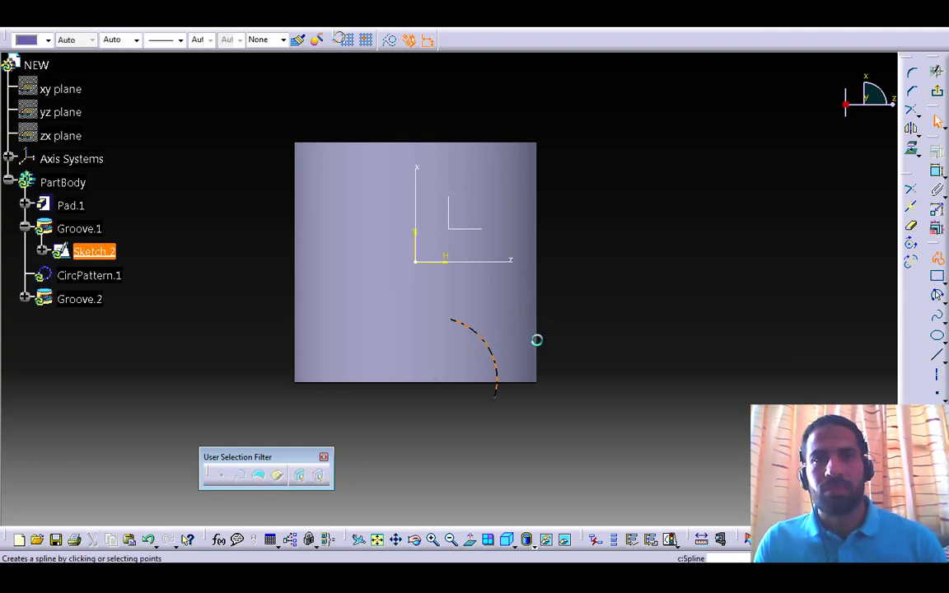
left_click(453, 321)
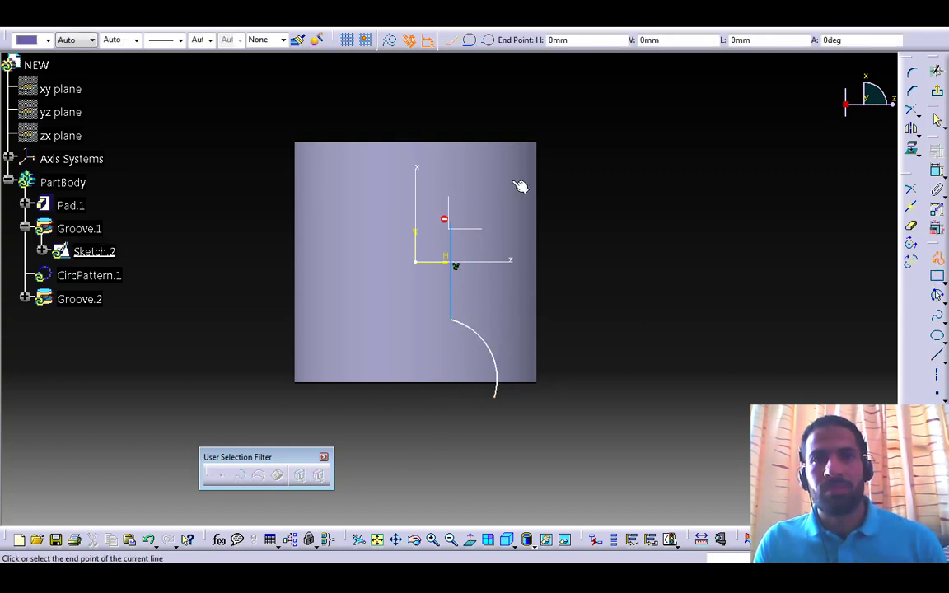
left_click(450, 223)
left_click(549, 179)
key("Escape")
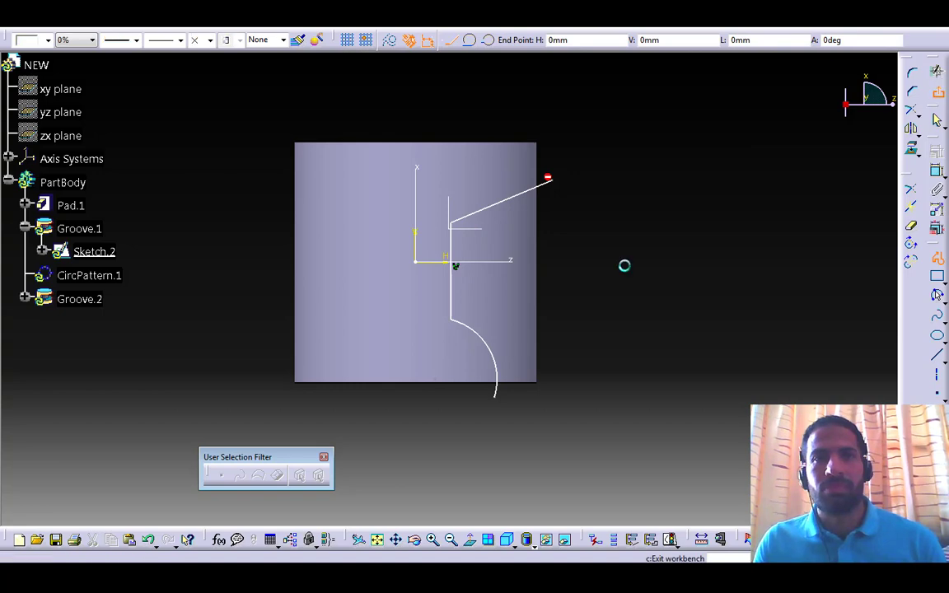
mouse_move(625, 267)
middle_mouse_down()
mouse_move(387, 366)
mouse_move(798, 292)
mouse_move(175, 294)
middle_mouse_up()
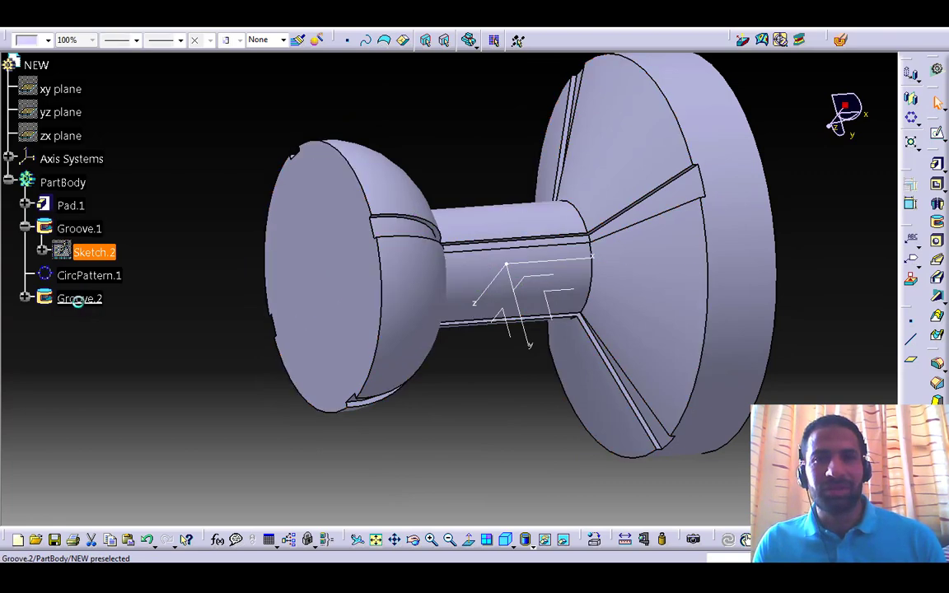
Reverse Groove.2 back to a hollow cylinder with inner slots, then switch to PowerPoint
double_click(77, 300)
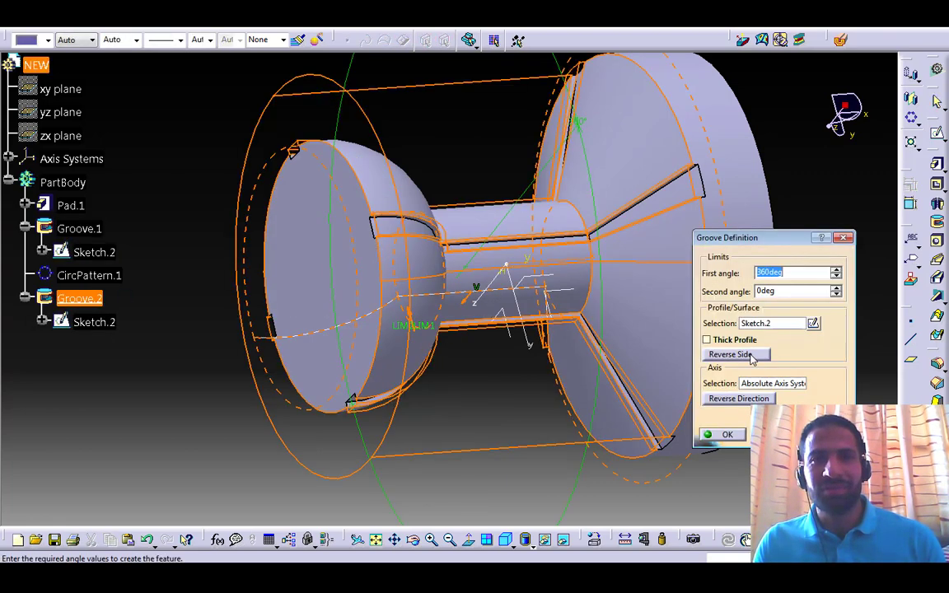
left_click(725, 434)
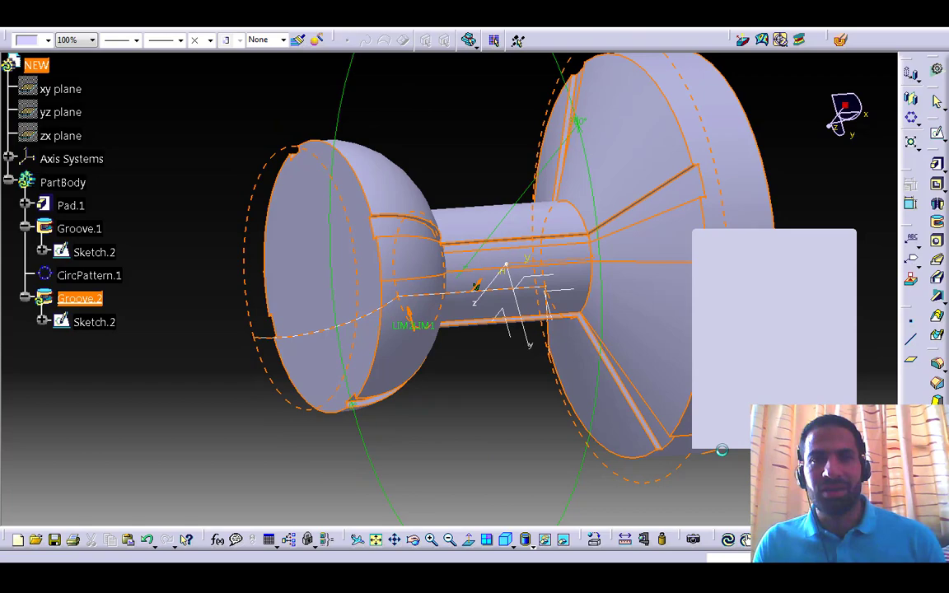
middle_click_drag(585, 319, 428, 321)
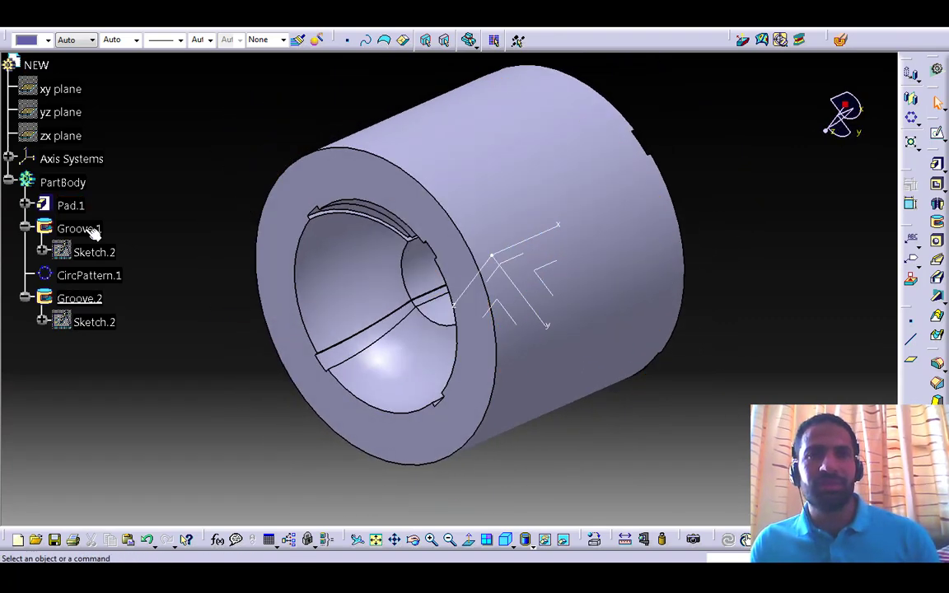
left_click(24, 230)
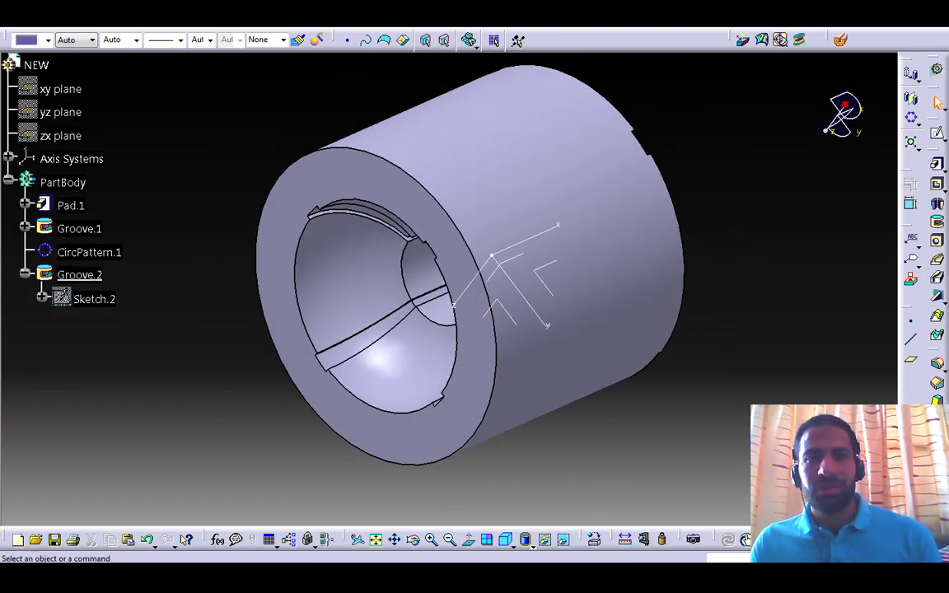
key("alt+Tab")
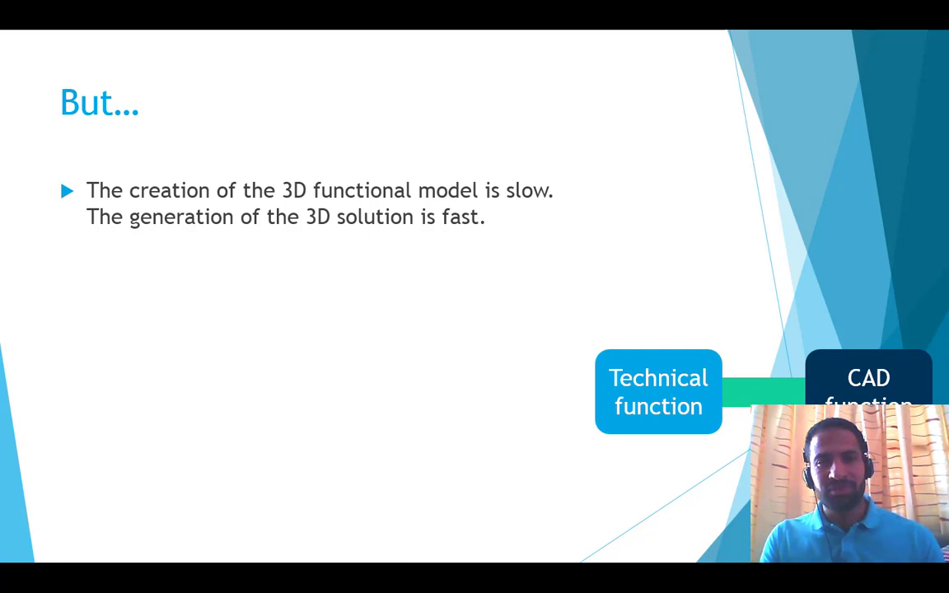
Show the bullet stating the Technical function is NOT the only criterion for choosing the CAD function
key("Right")
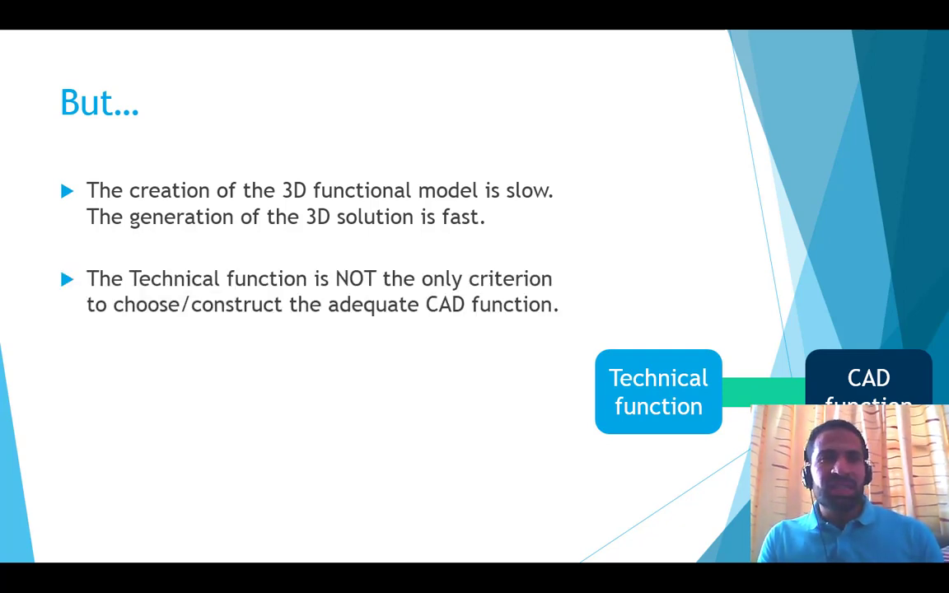